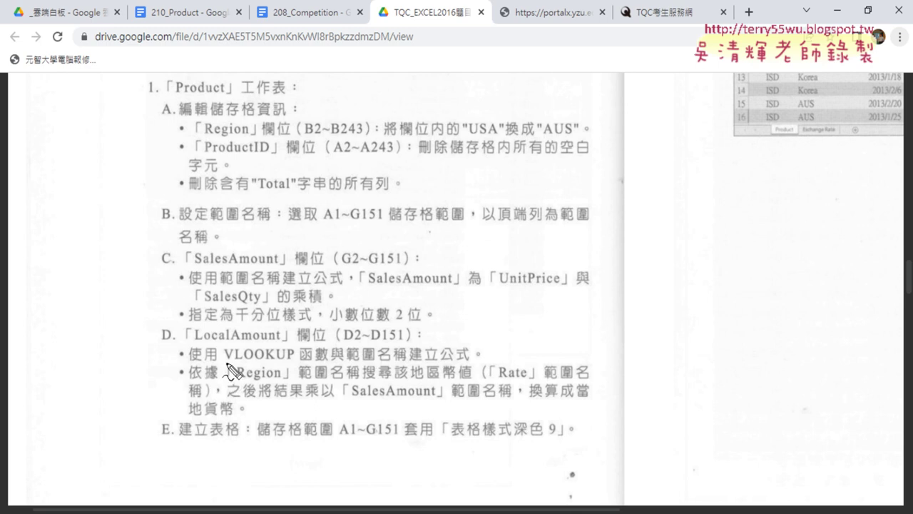
- Minimize the browser showing the exam PDF to reveal the EXD02 Excel workbook
left_click_drag(225, 365, 405, 362)
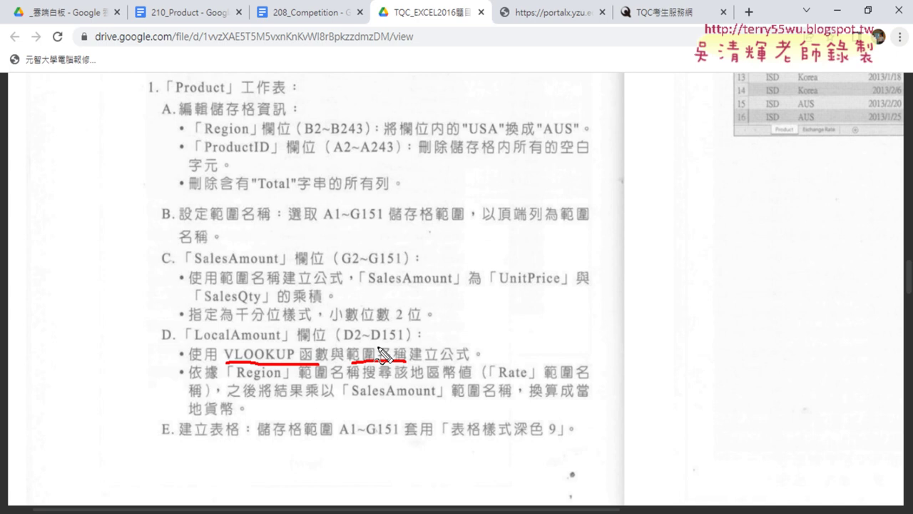
key("Escape")
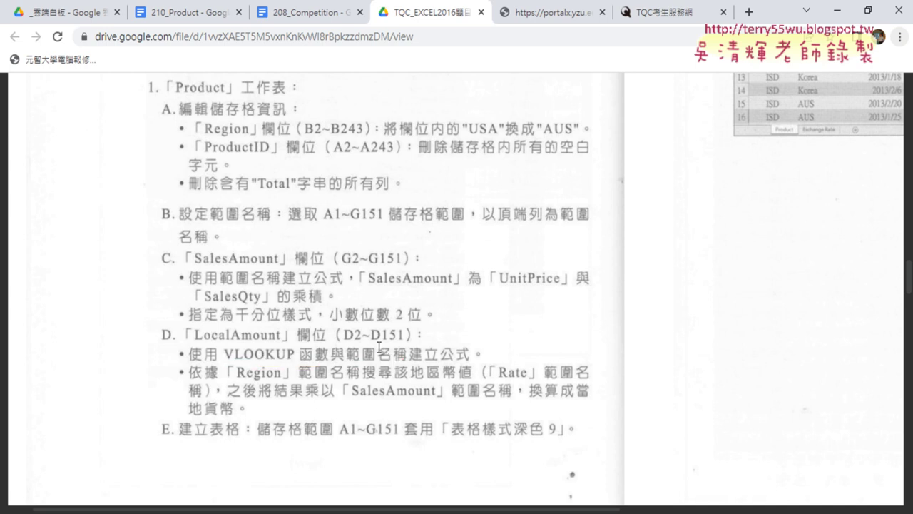
left_click(836, 11)
left_click(235, 188)
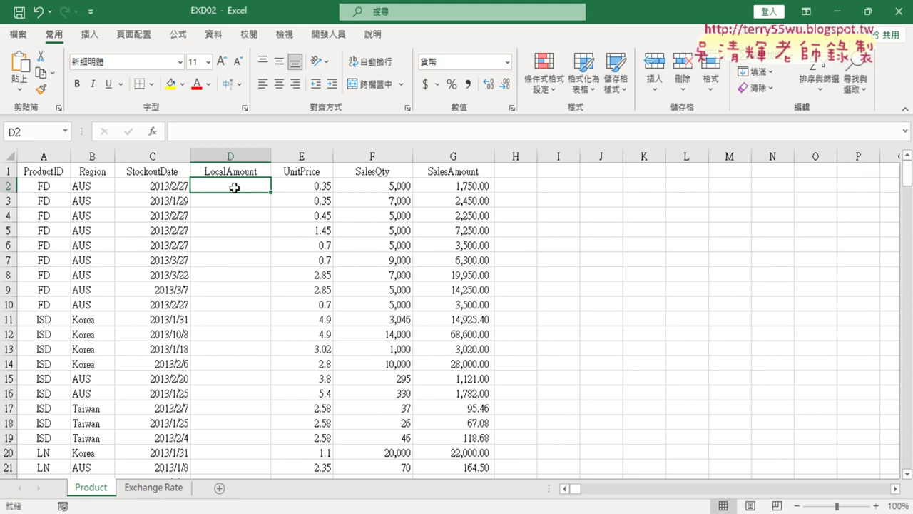
left_click(478, 187)
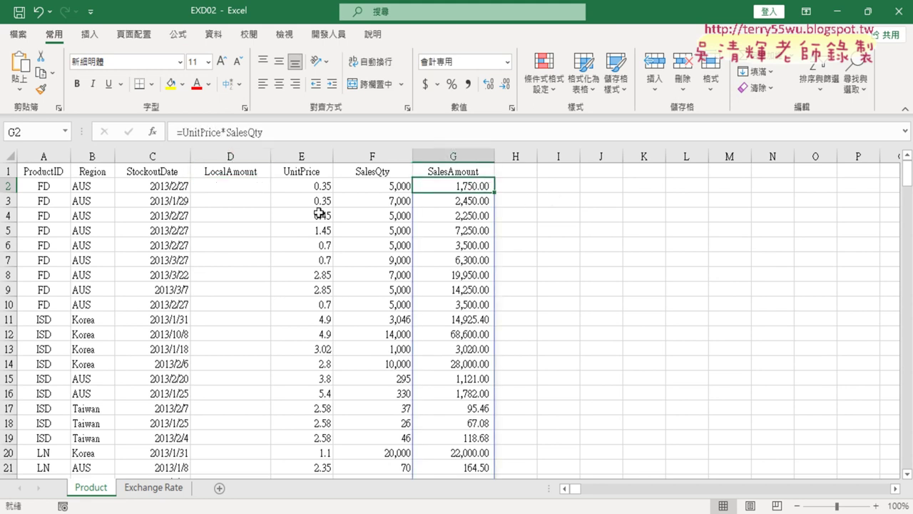
left_click(99, 187)
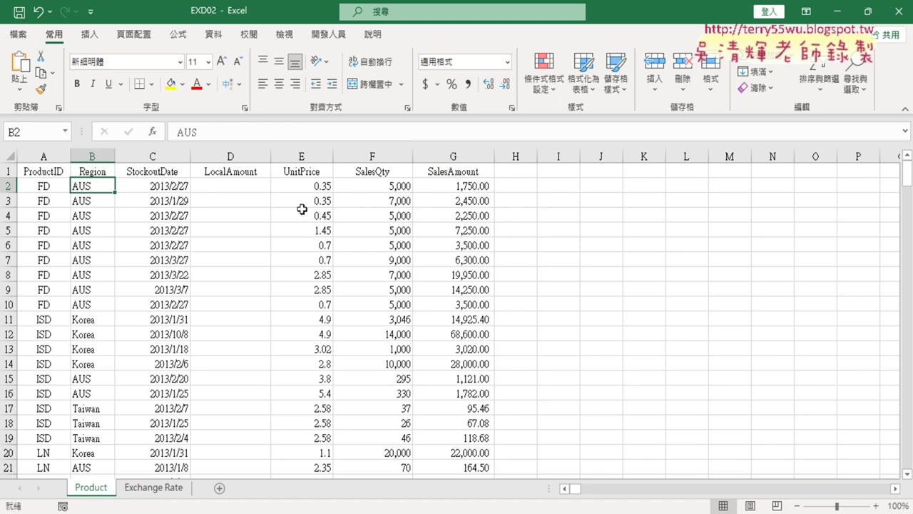
left_click(252, 185)
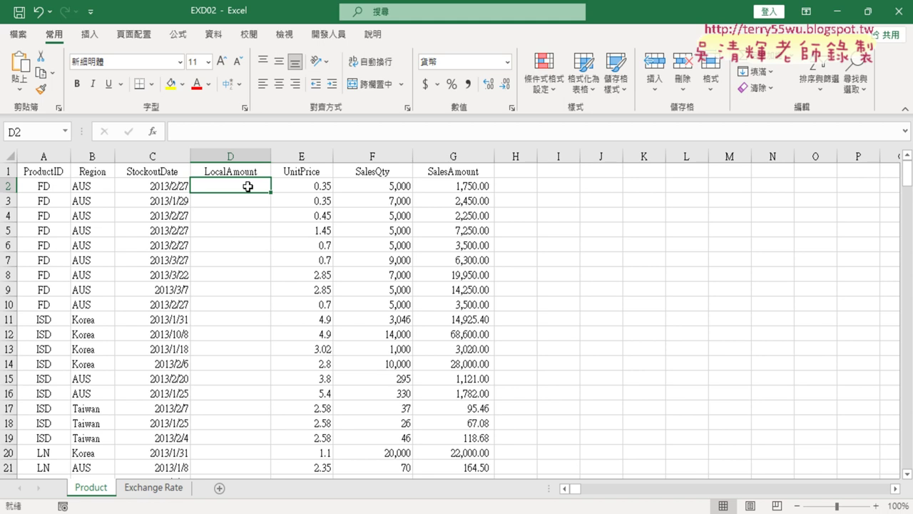
left_click(158, 492)
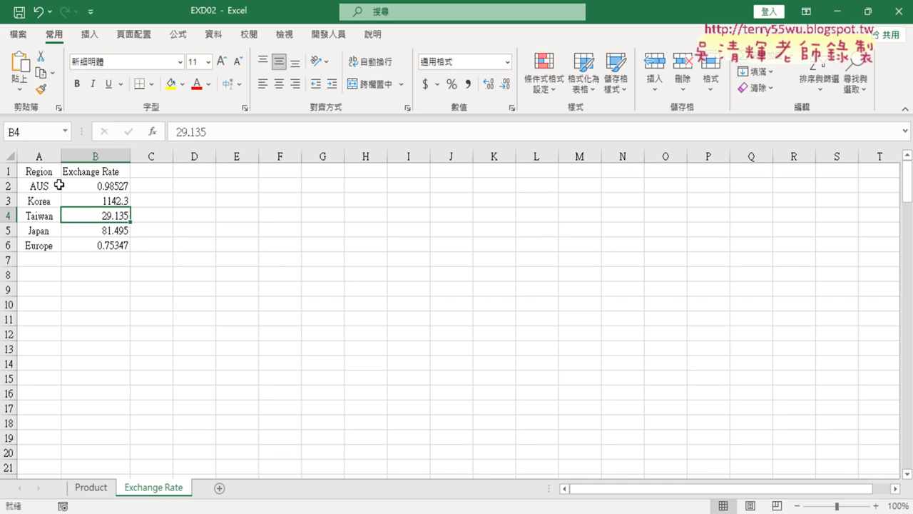
left_click(53, 185)
left_click(95, 186)
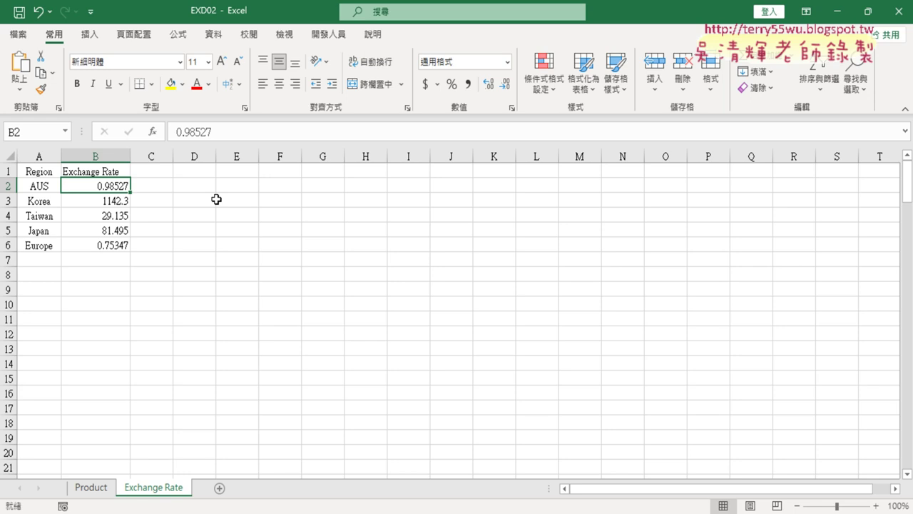
left_click(33, 183)
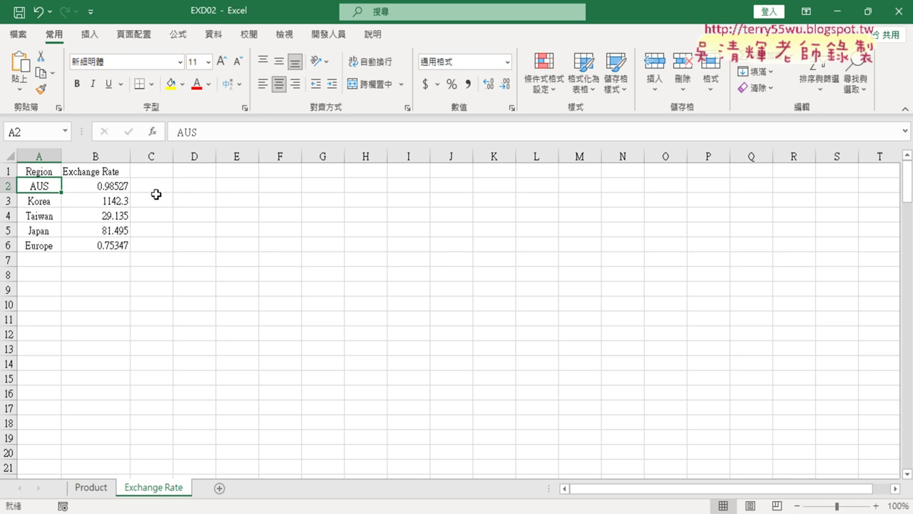
left_click(125, 194)
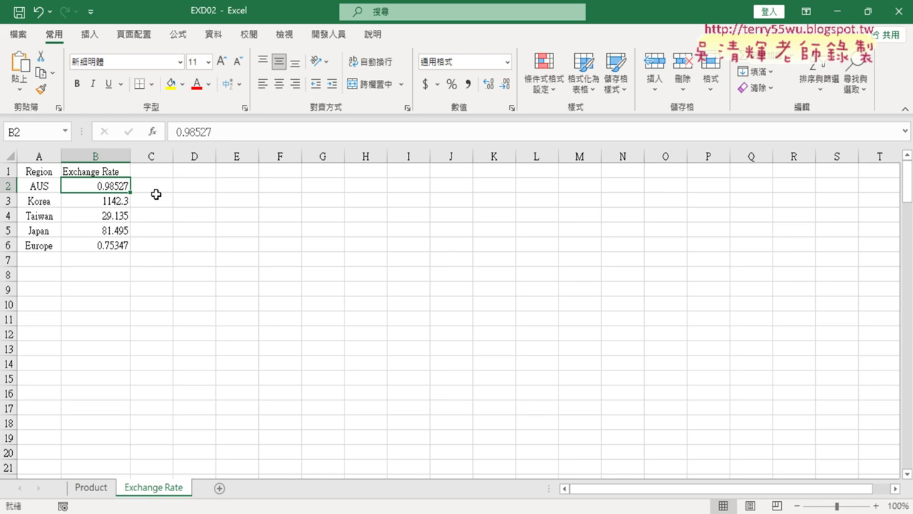
left_click(92, 488)
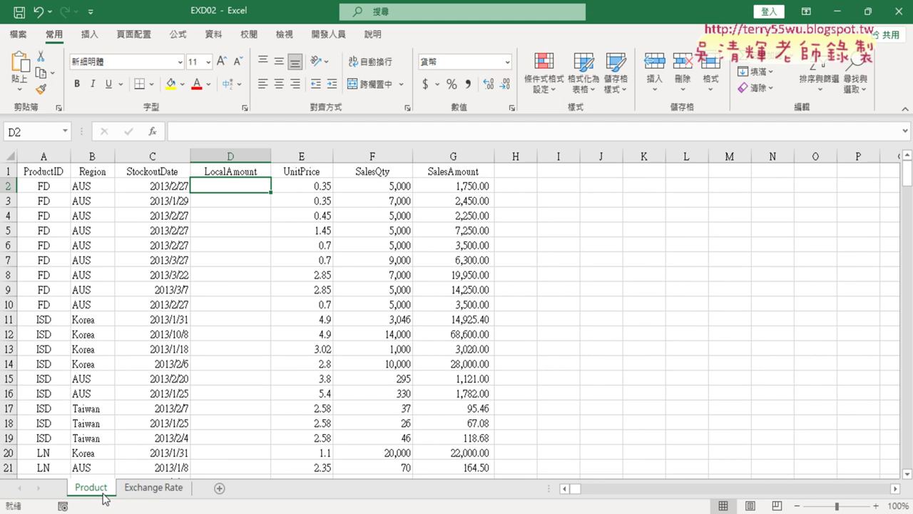
left_click(152, 132)
left_click(653, 133)
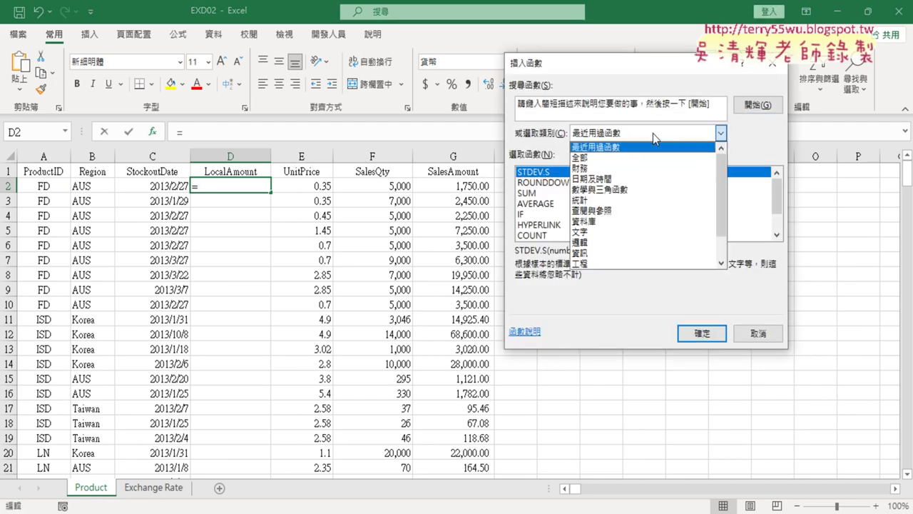
left_click(646, 210)
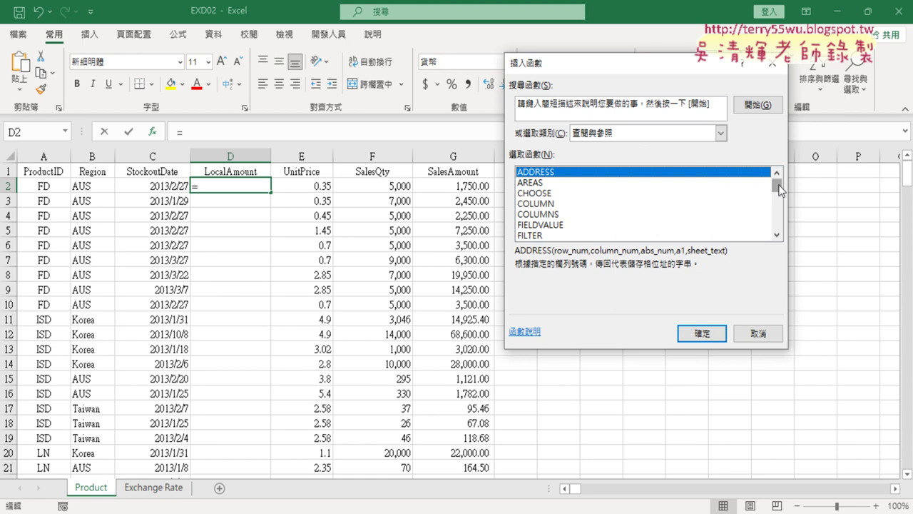
left_click_drag(777, 182, 777, 223)
double_click(546, 214)
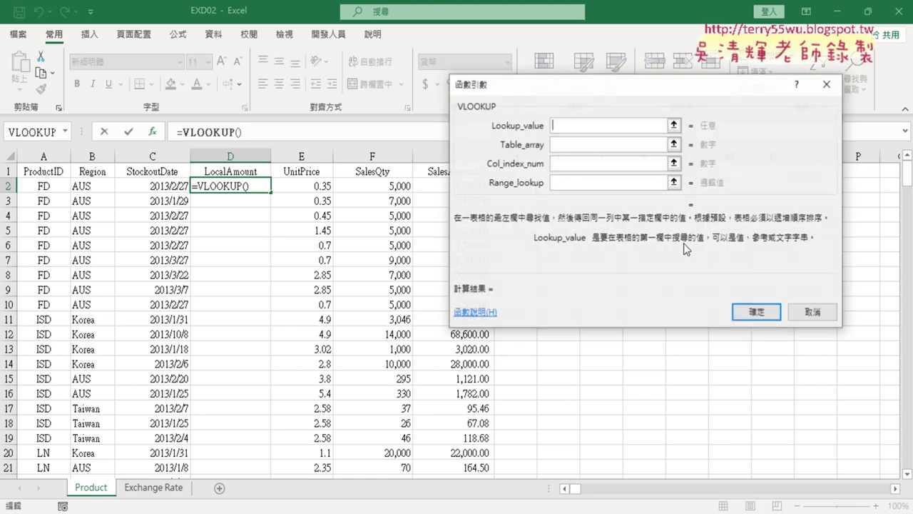
left_click(91, 184)
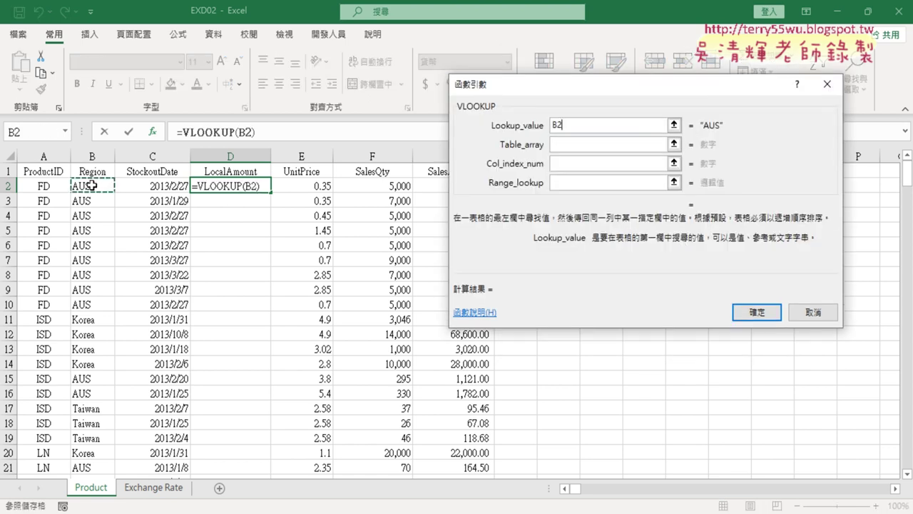
left_click(571, 143)
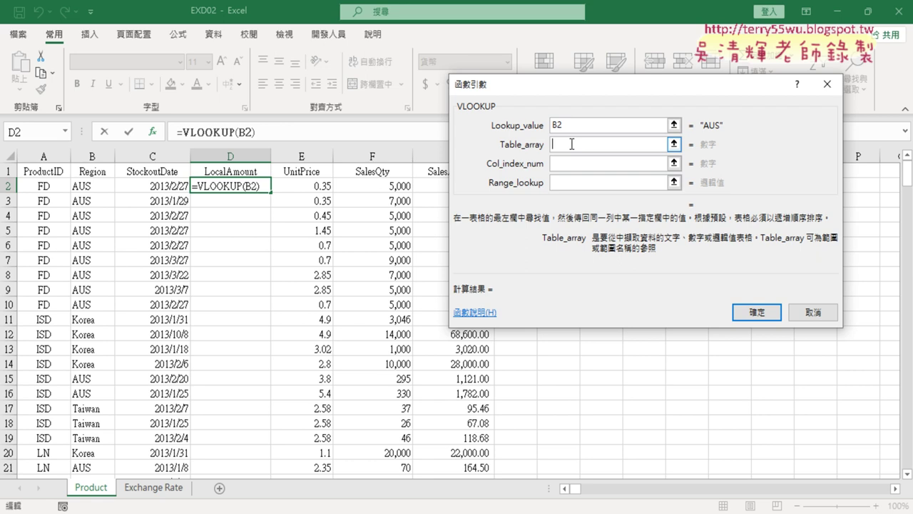
key("F3")
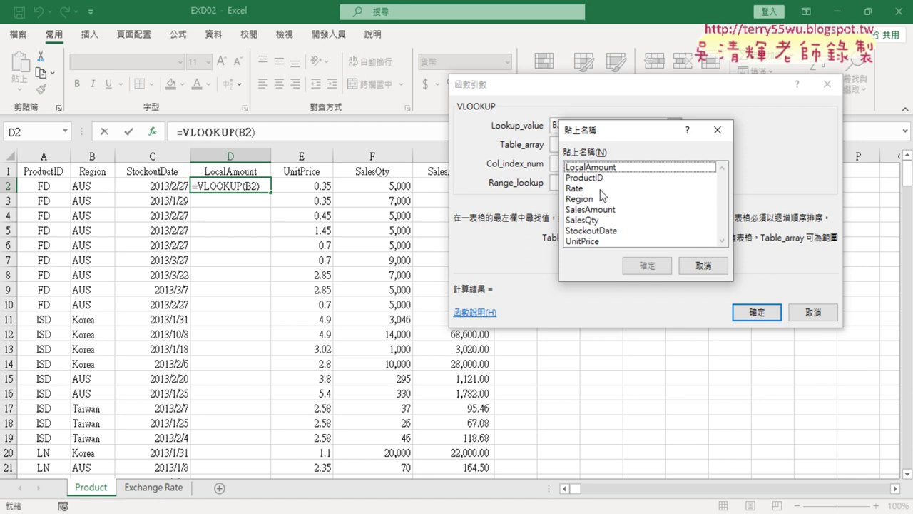
left_click(702, 265)
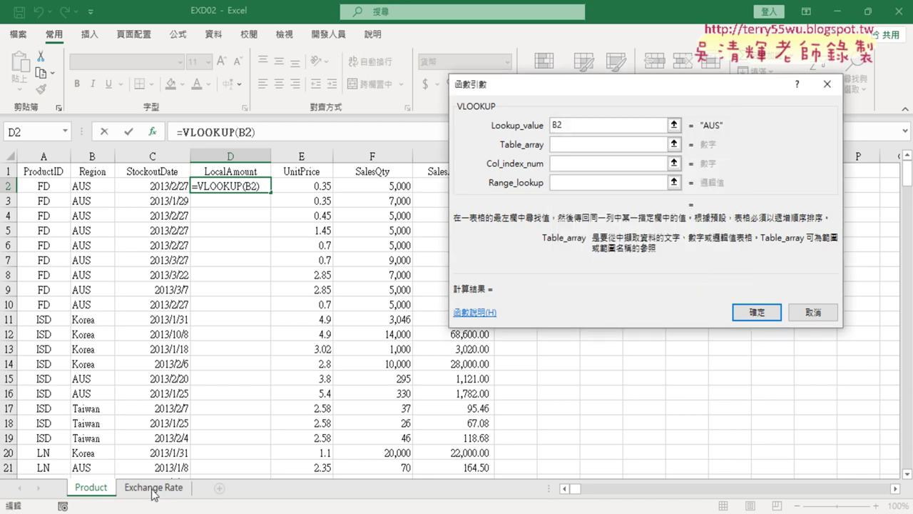
left_click(163, 492)
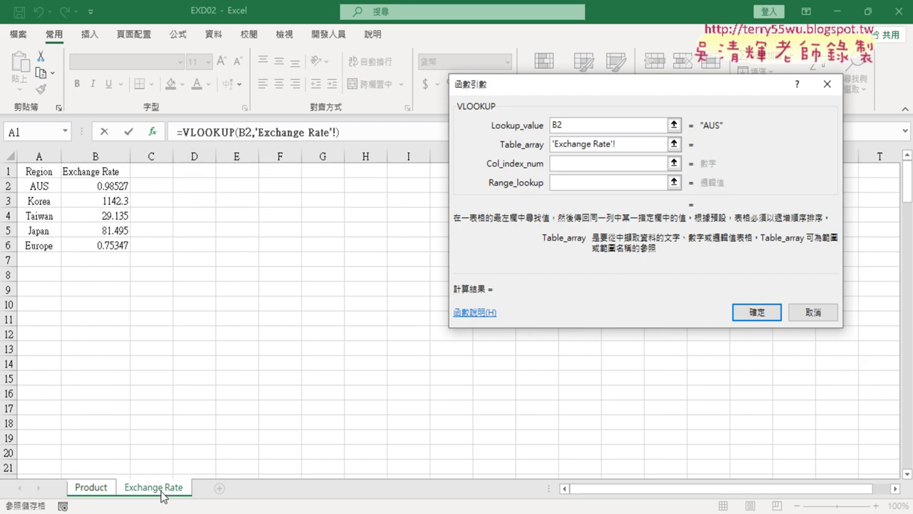
left_click(814, 313)
left_click(181, 32)
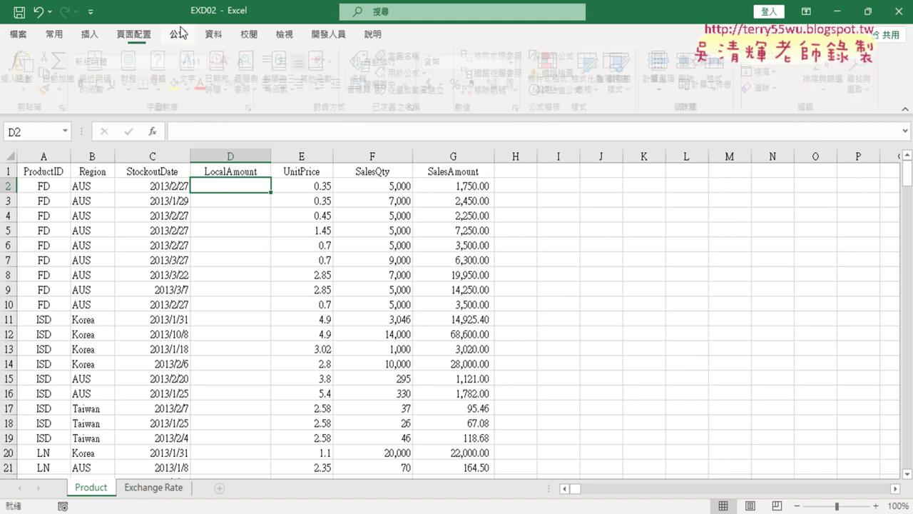
left_click(364, 74)
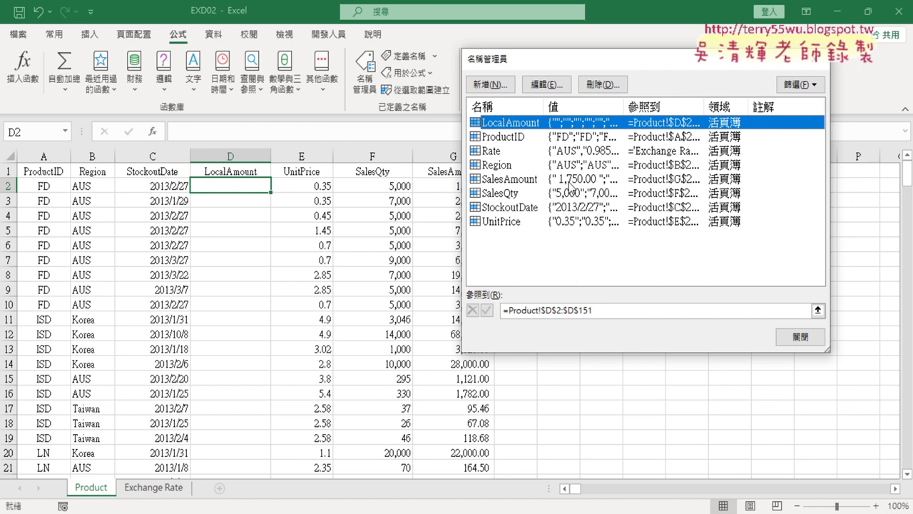
left_click(509, 153)
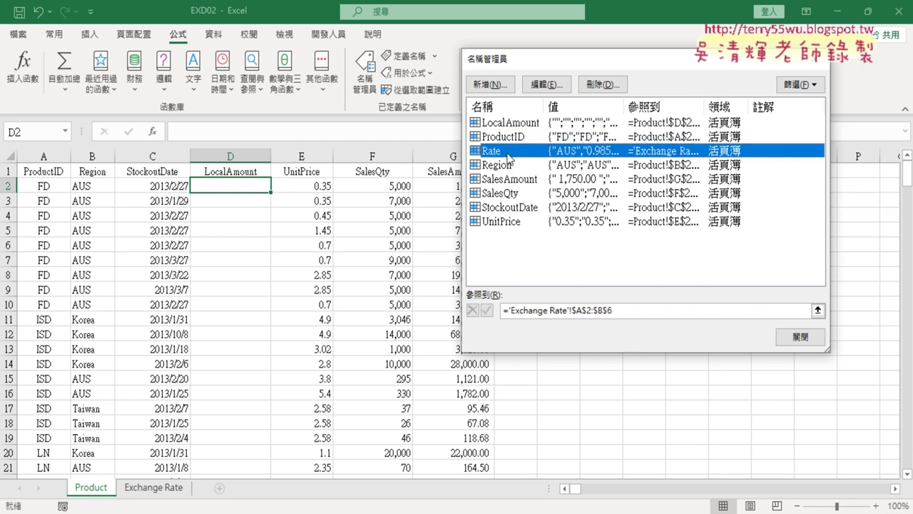
left_click(613, 309)
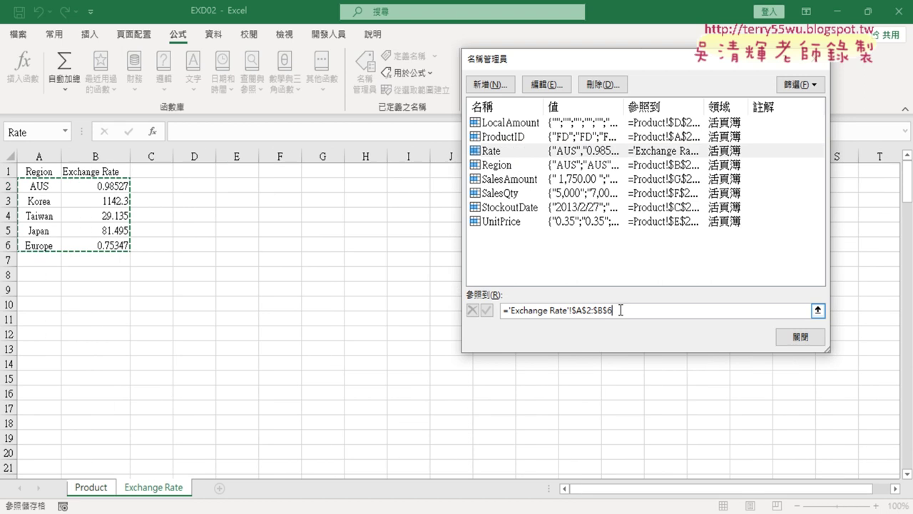
left_click(511, 154)
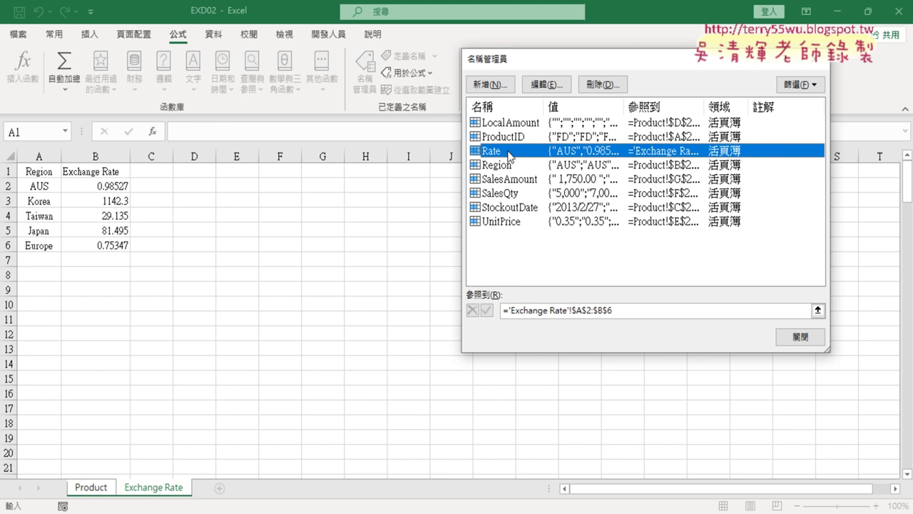
left_click_drag(518, 164, 513, 164)
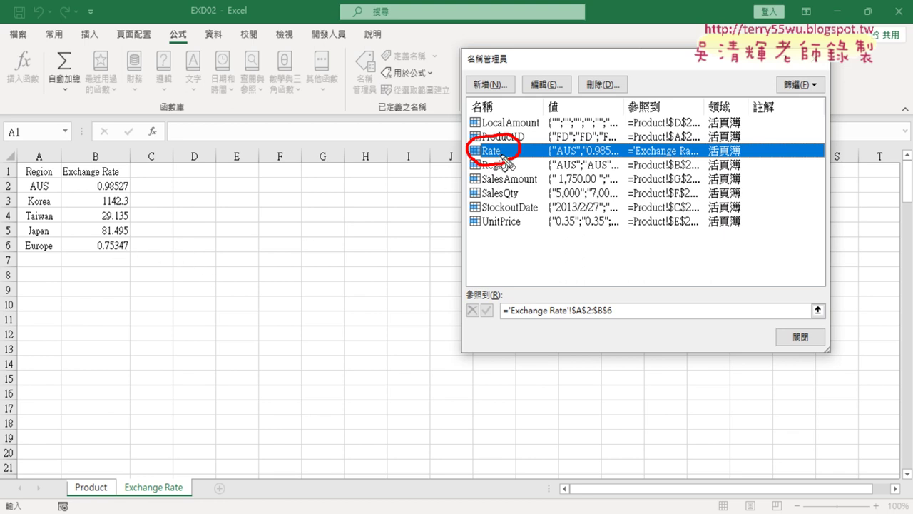
key("Escape")
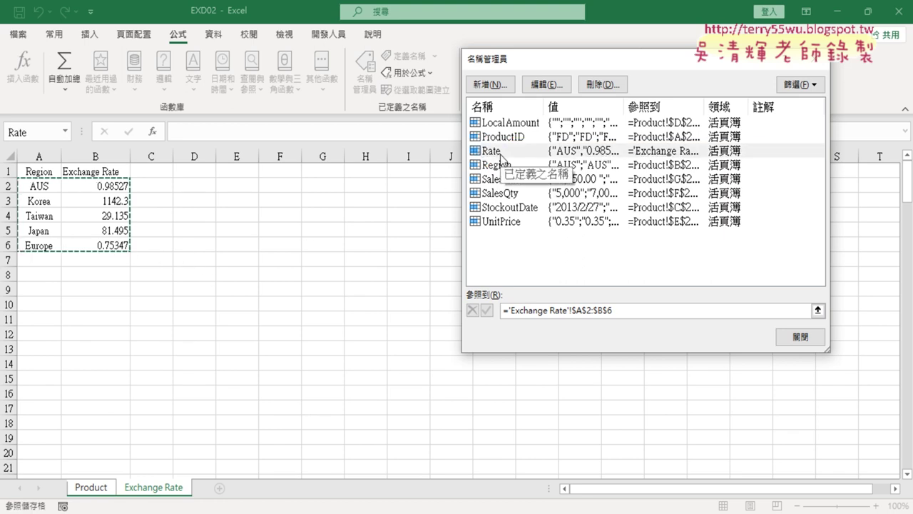
left_click(799, 338)
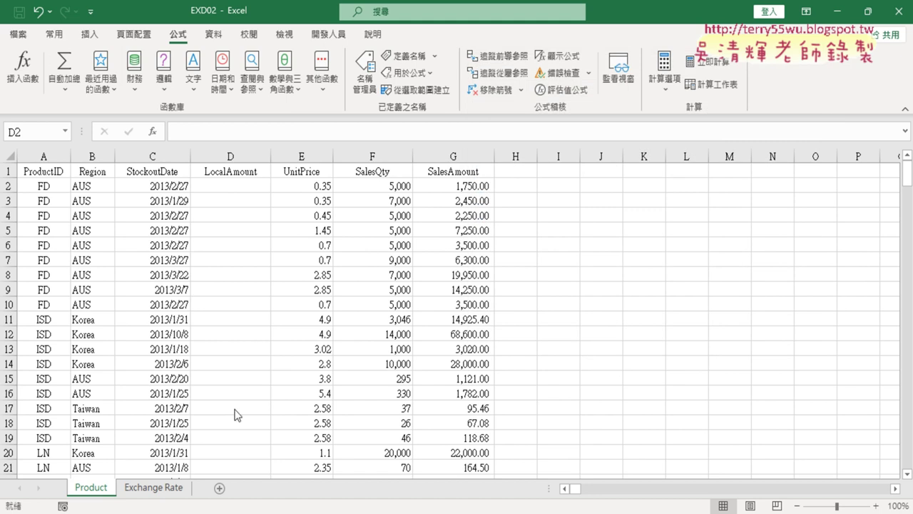
- Review the Rate range A2:B6 on the Exchange Rate sheet, then return to the Product sheet
left_click(171, 490)
left_click(40, 187)
left_click_drag(39, 187, 114, 244)
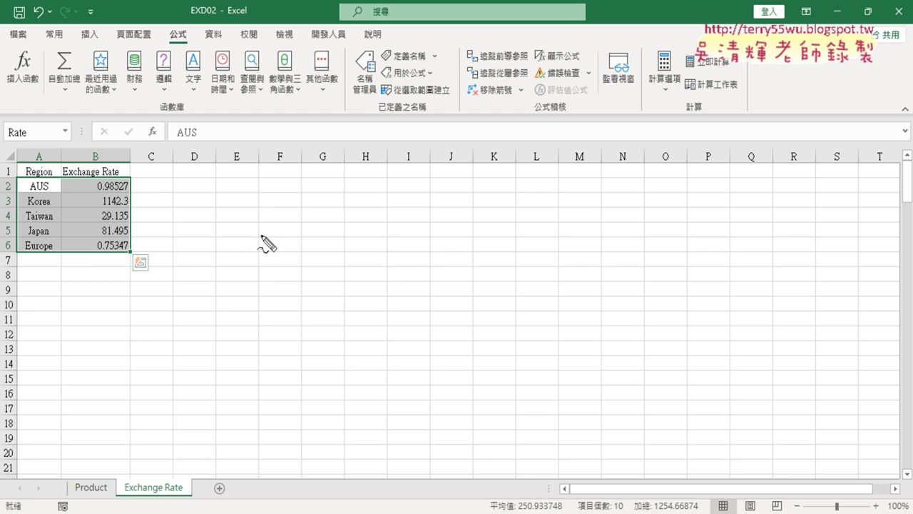
left_click_drag(13, 175, 7, 267)
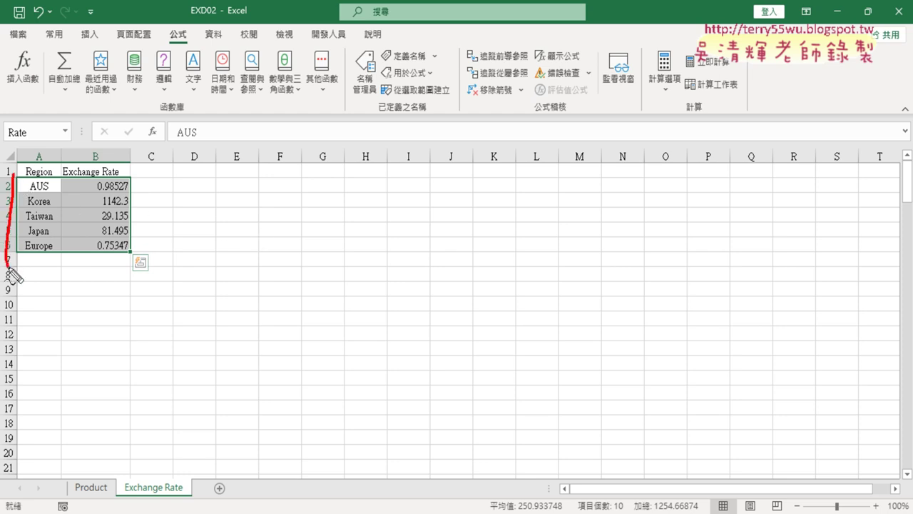
mouse_move(17, 175)
left_mouse_down()
mouse_move(58, 253)
mouse_move(7, 254)
left_mouse_up()
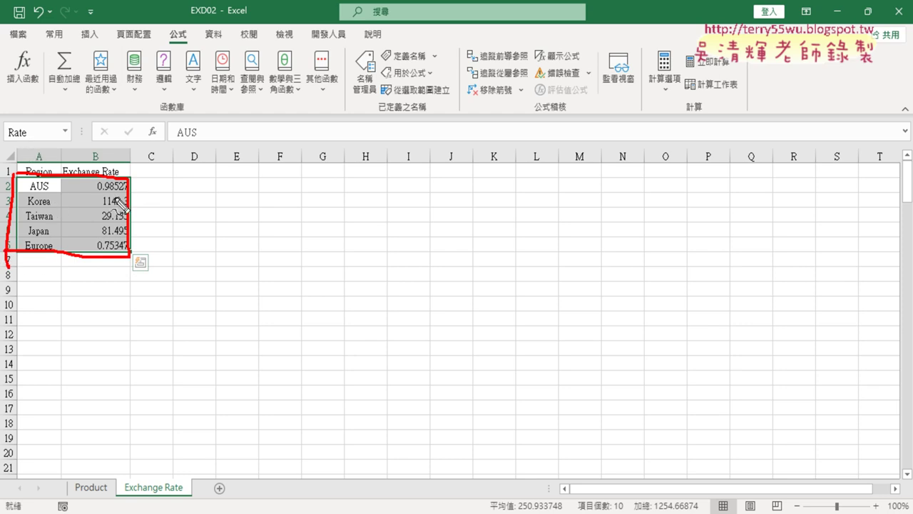
key("Escape")
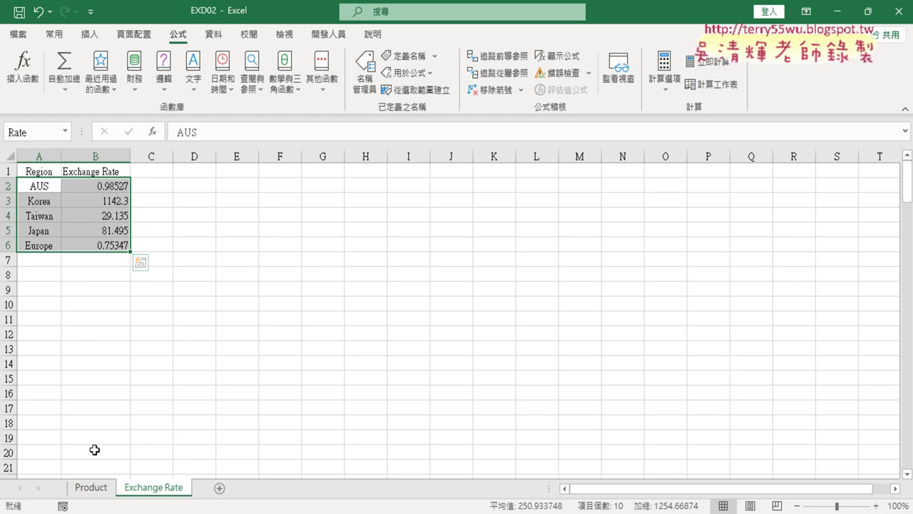
left_click(93, 488)
- Insert a VLOOKUP function into cell D2 via Insert Function
left_click(151, 132)
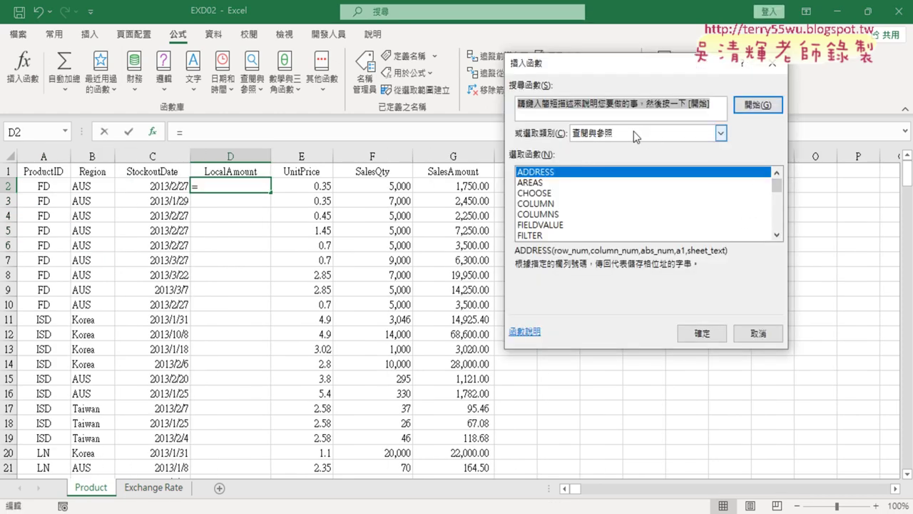
left_click(778, 206)
left_click_drag(777, 206, 779, 246)
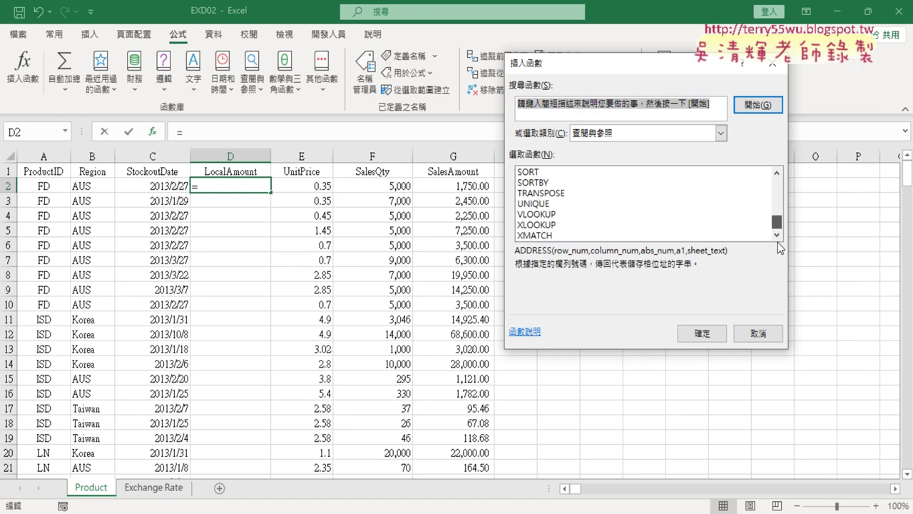
double_click(560, 214)
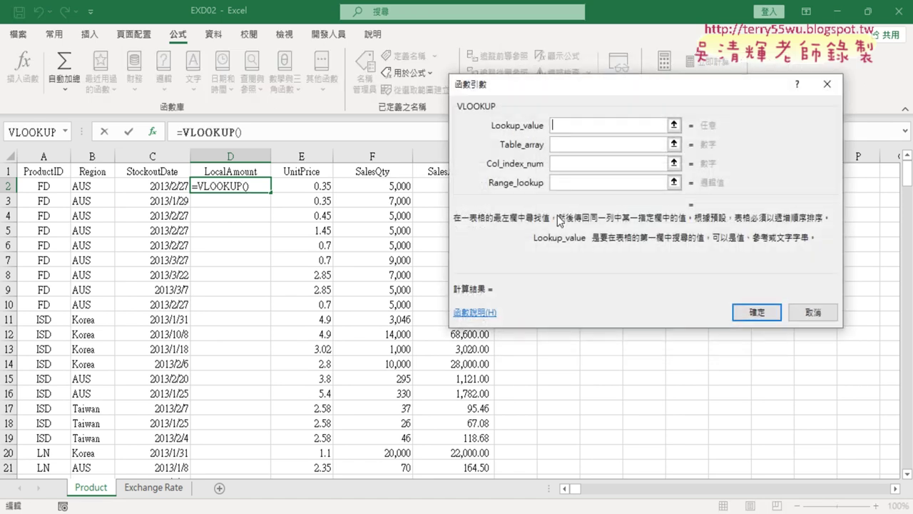
- Set VLOOKUP arguments: lookup value B2, table Rate, column 2, range lookup 0
left_click(84, 183)
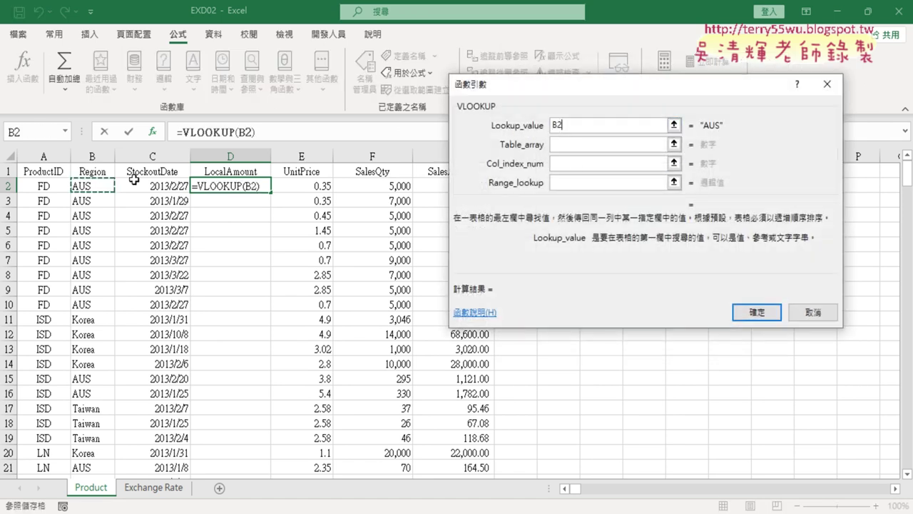
left_click(581, 145)
key("F3")
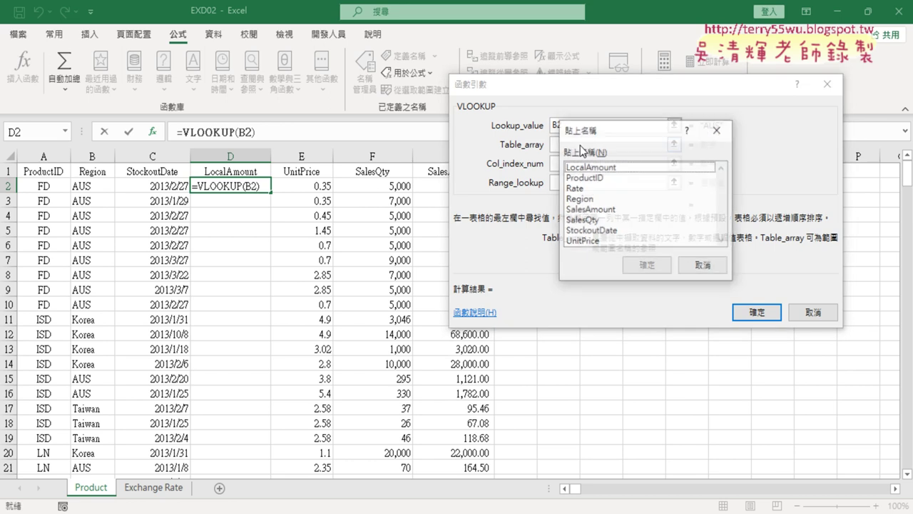
left_click(584, 189)
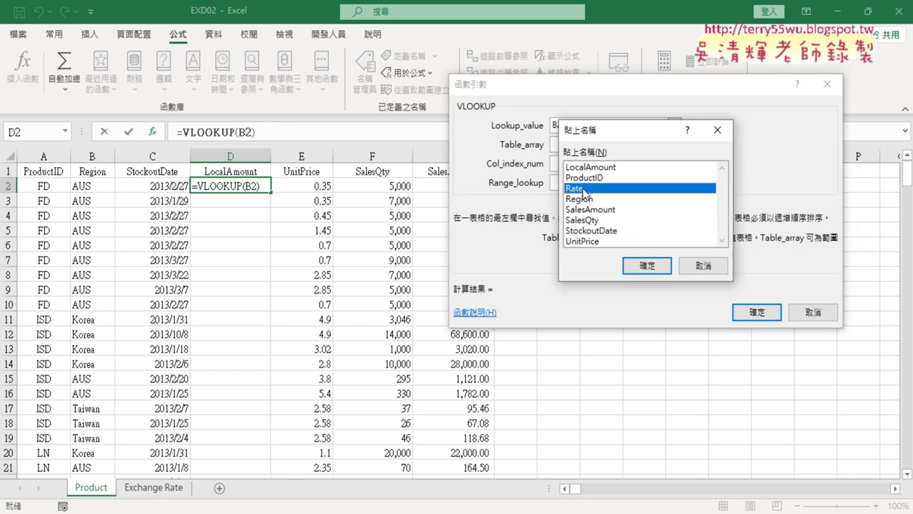
left_click(646, 266)
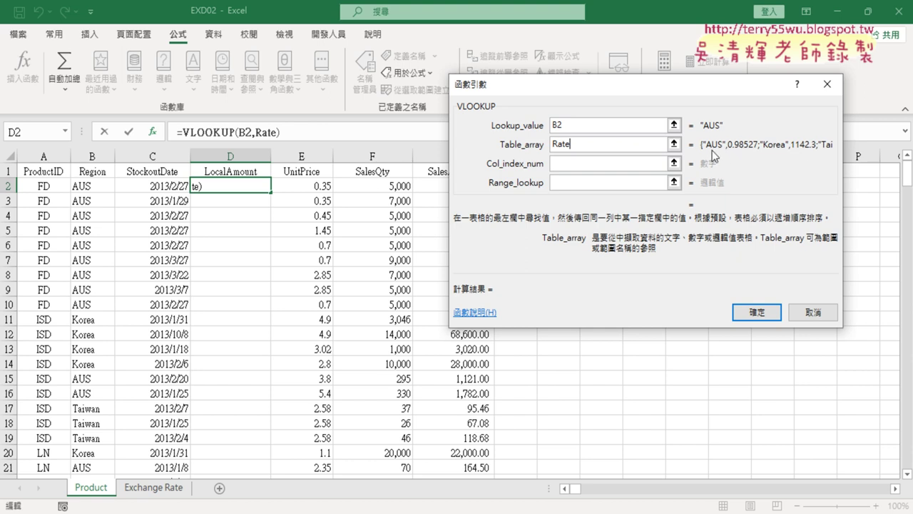
left_click(592, 162)
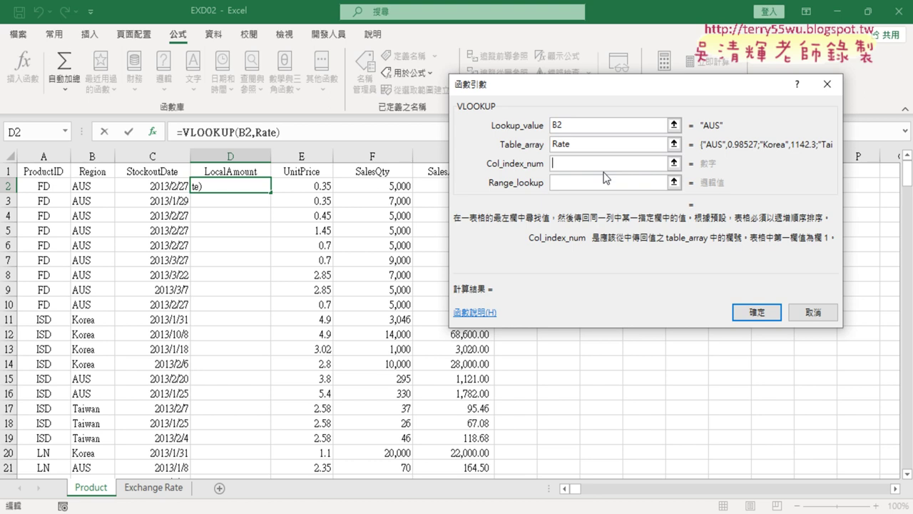
type("2")
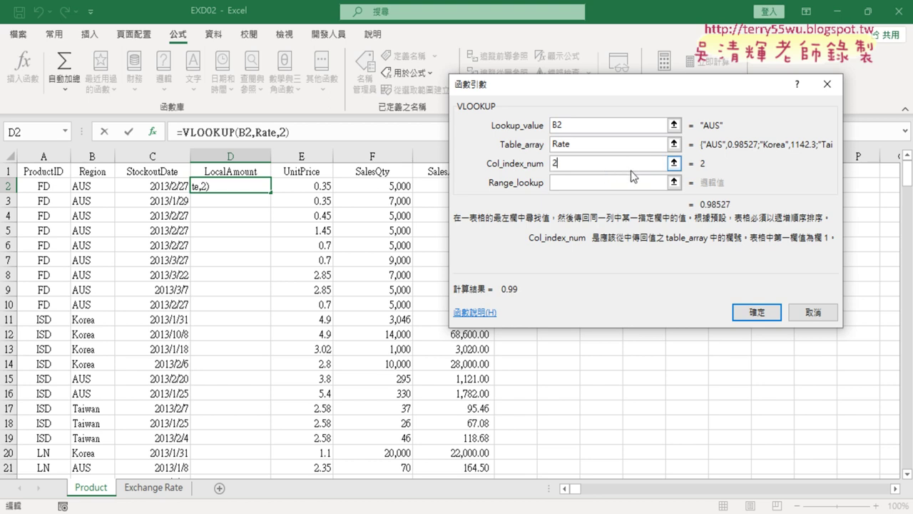
left_click(628, 180)
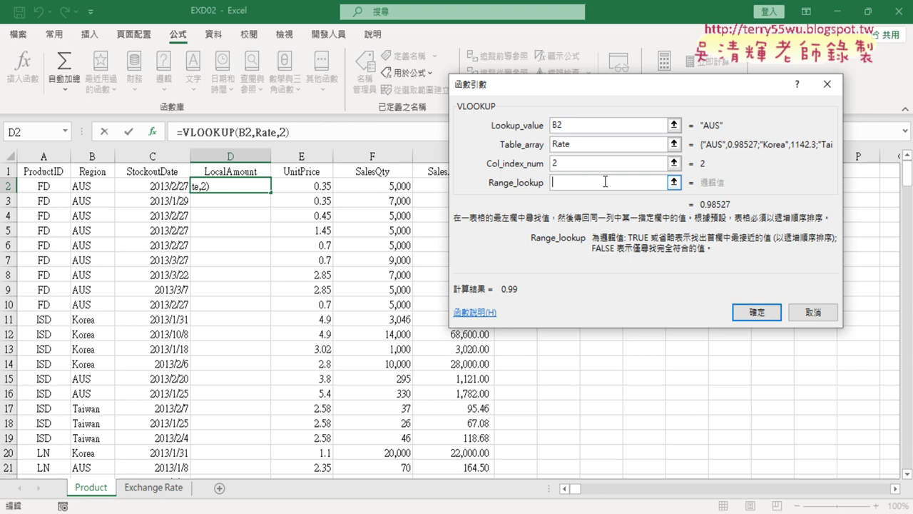
type("0")
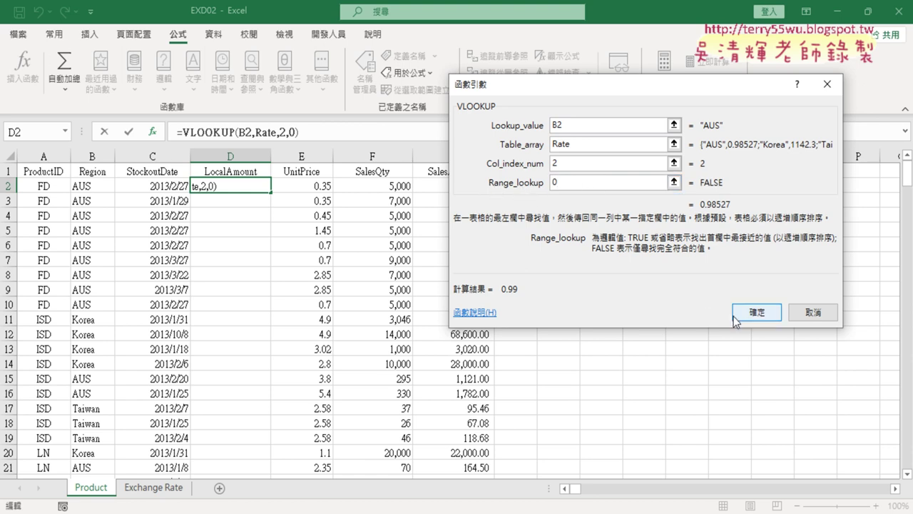
left_click(758, 313)
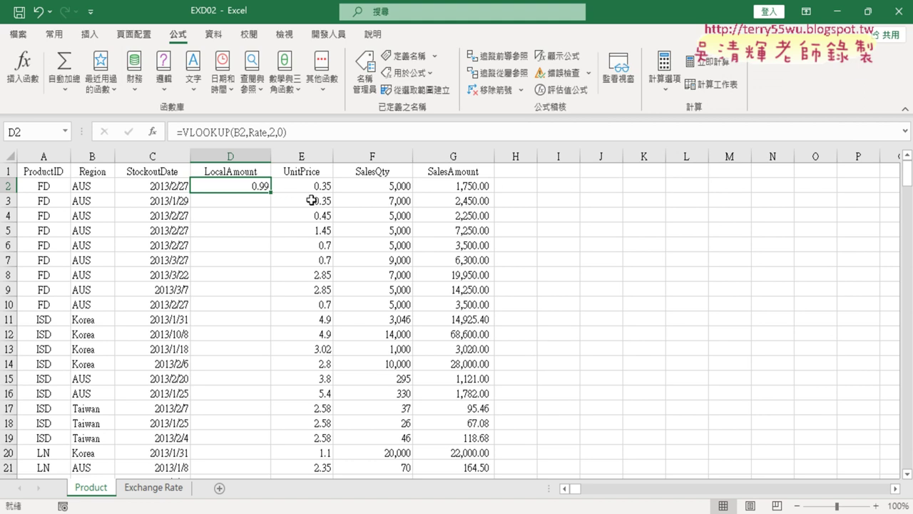
- Change D2's lookup value from B2 to the Region name, giving =VLOOKUP(Region,Rate,2,0)
left_click(211, 132)
left_click(150, 133)
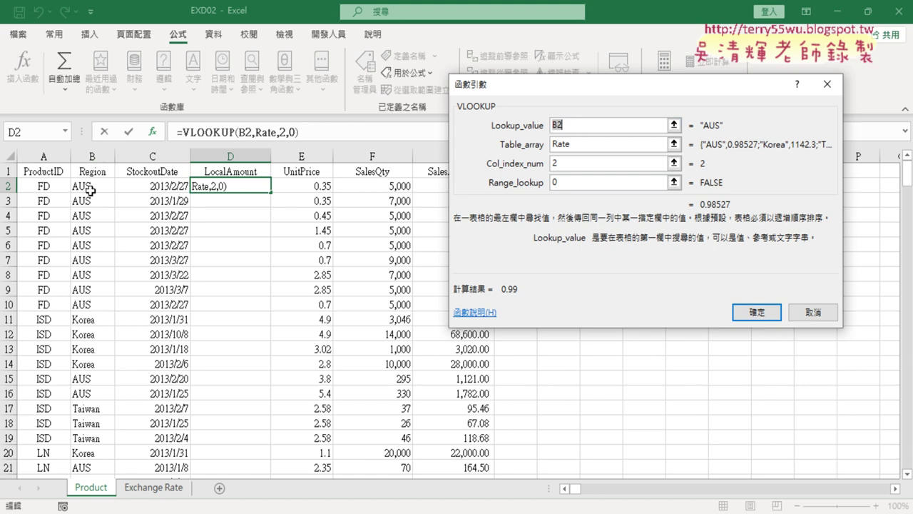
key("BackSpace")
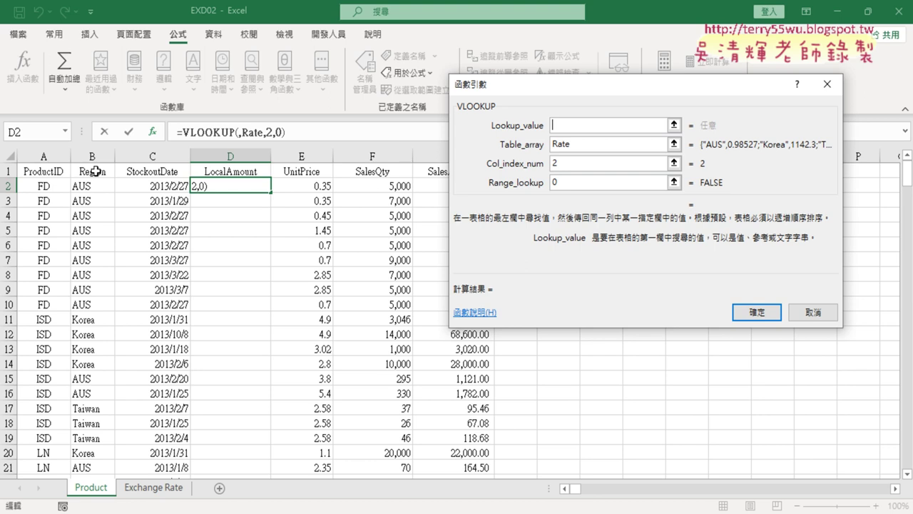
key("F3")
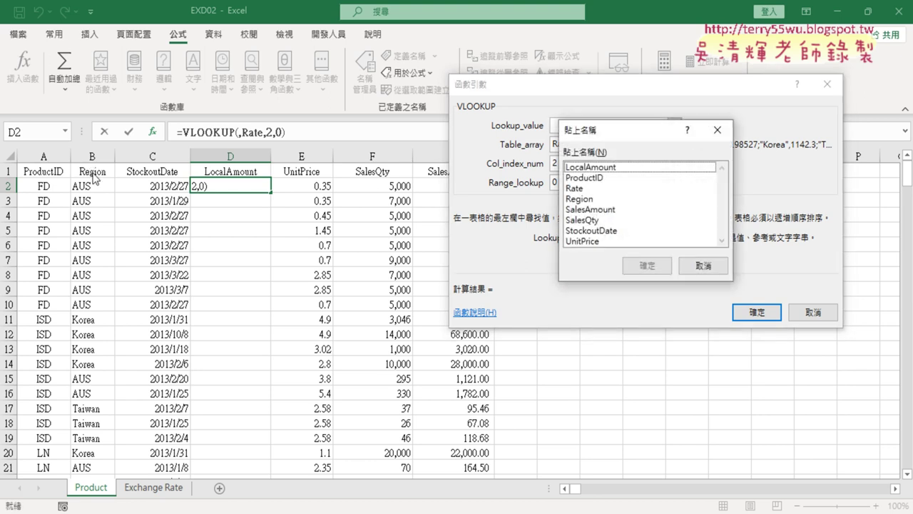
double_click(599, 199)
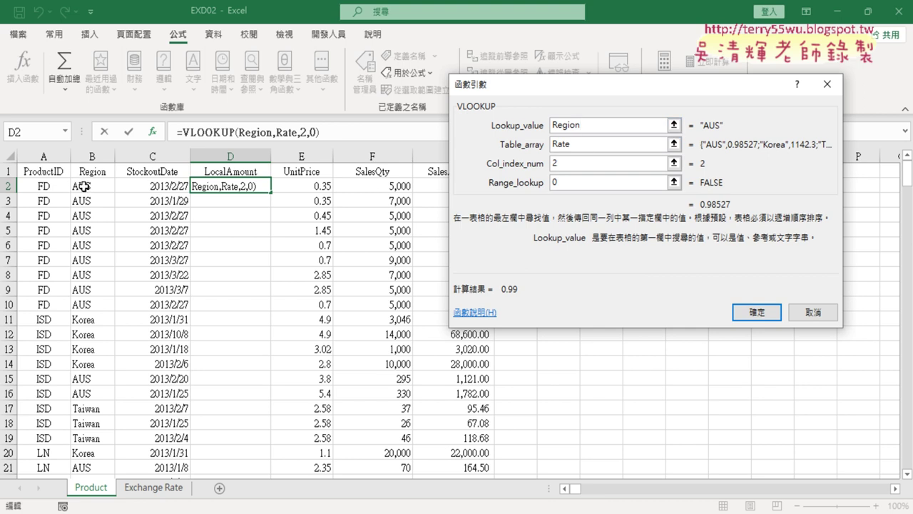
left_click(765, 315)
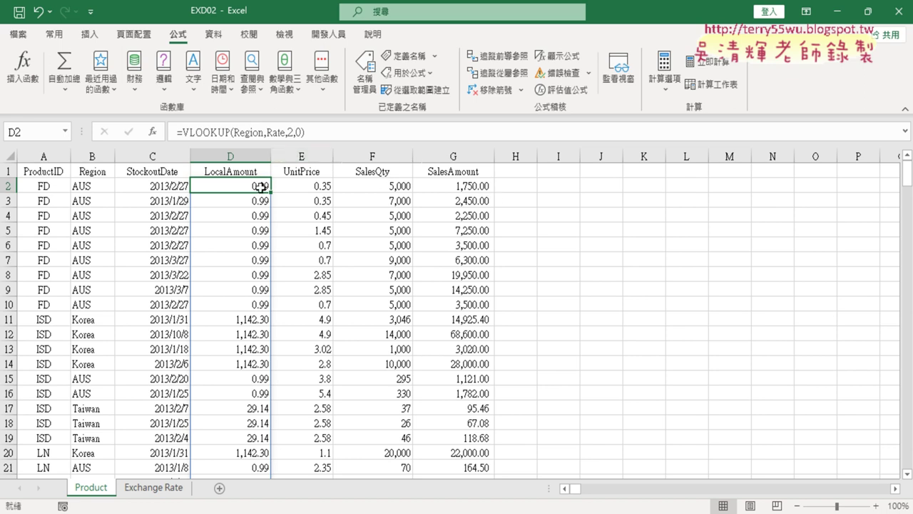
- Append *SalesAmount (the defined name) to D2's VLOOKUP formula and commit it to column D
left_click(321, 134)
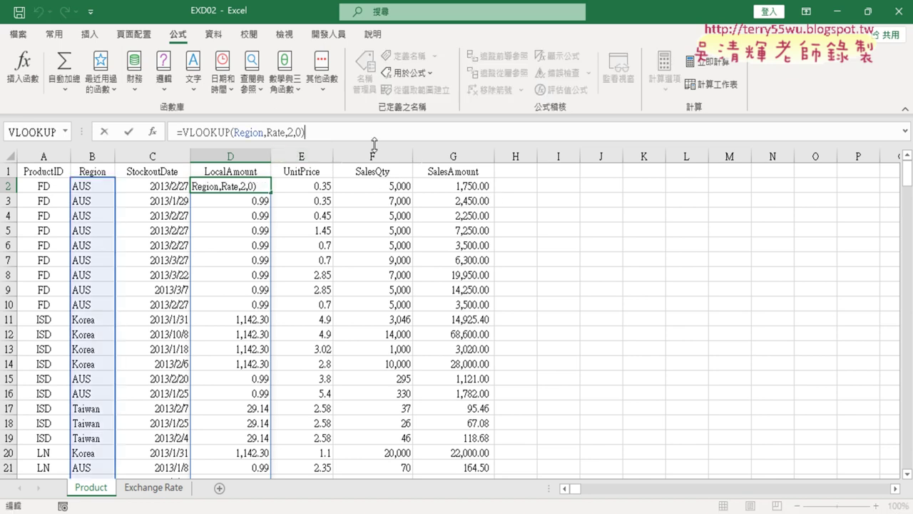
type("*")
left_click(479, 187)
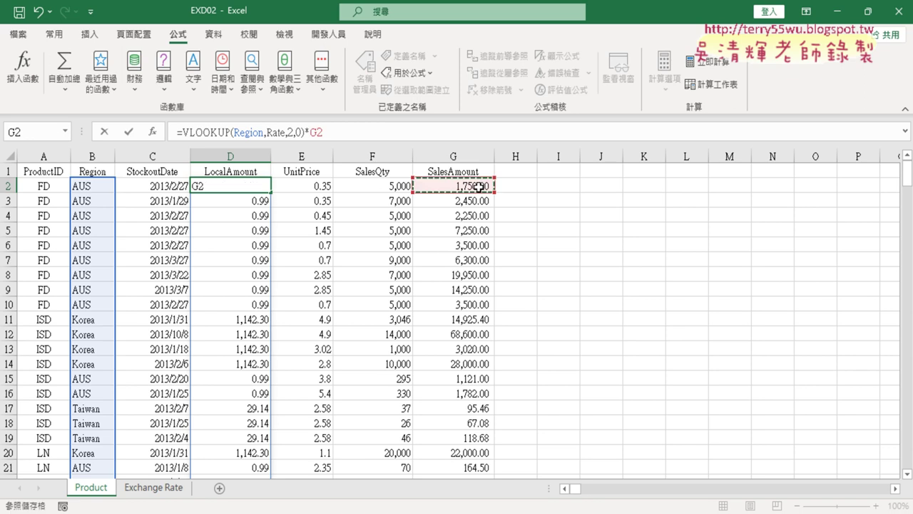
double_click(314, 133)
key("BackSpace")
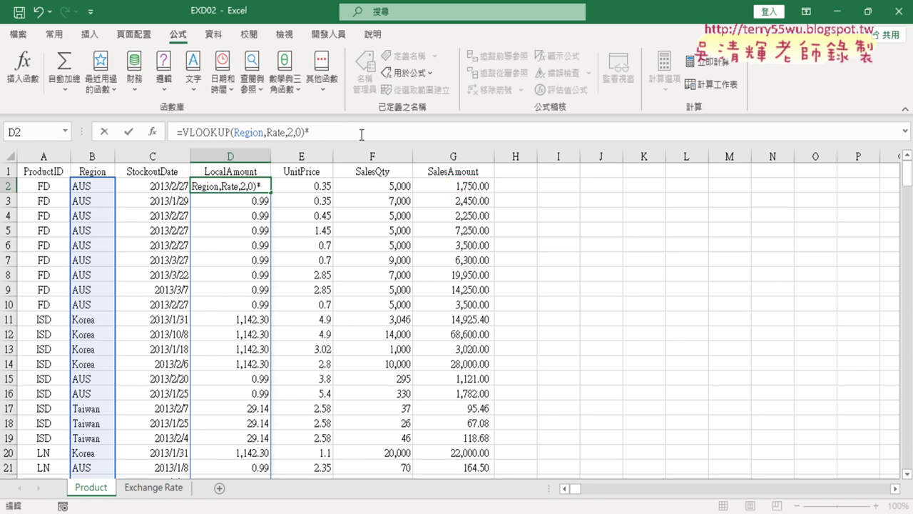
key("F3")
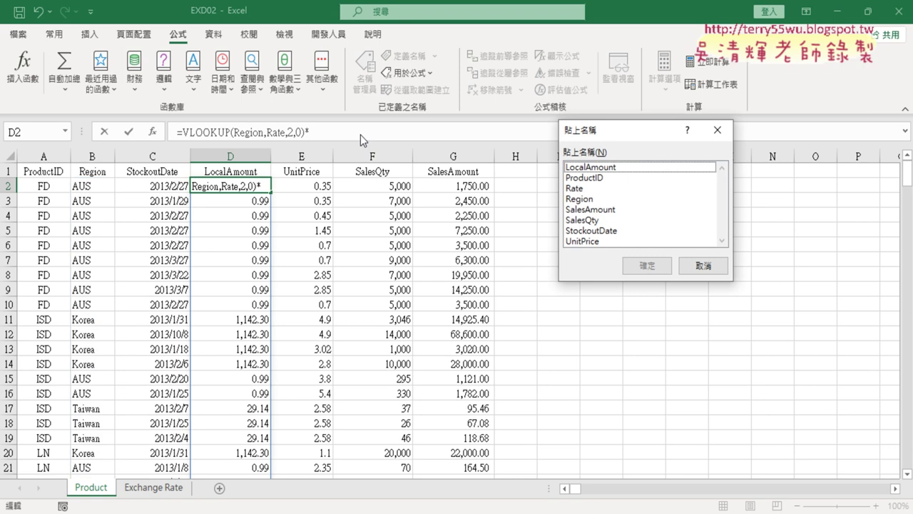
left_click(587, 210)
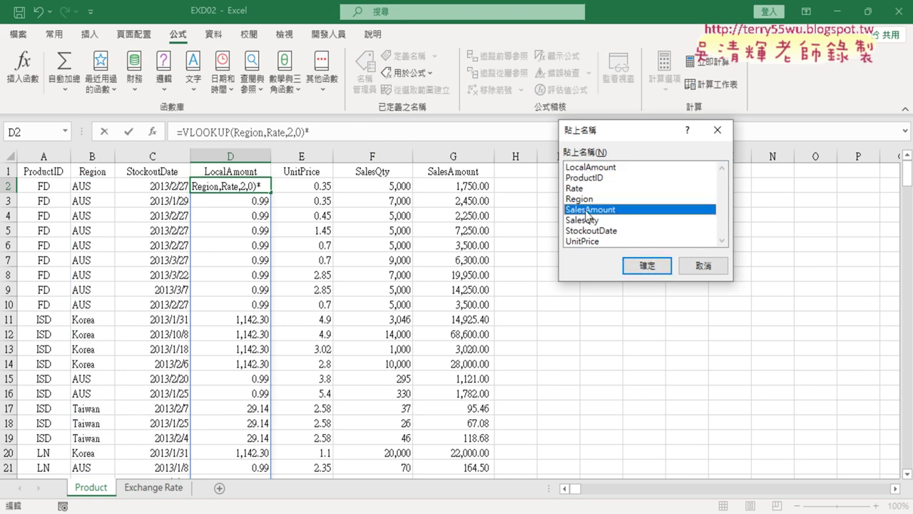
left_click(644, 264)
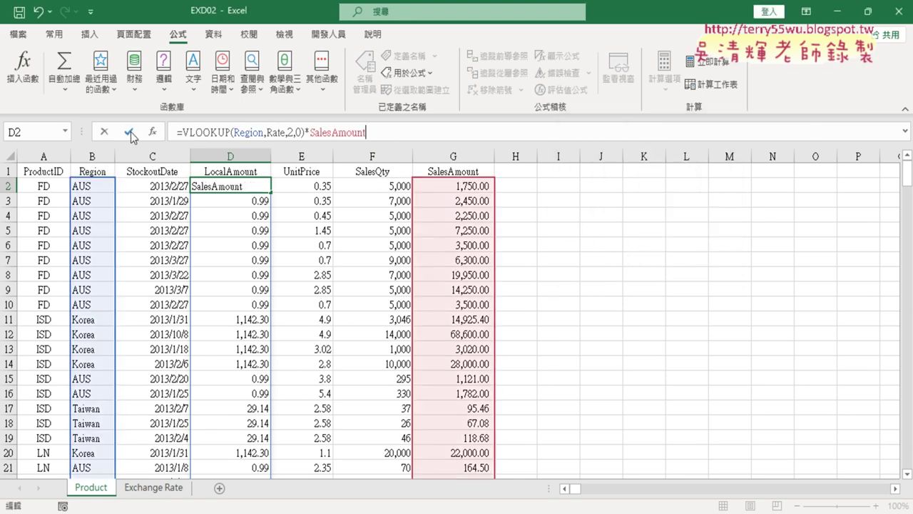
key("ctrl+Return")
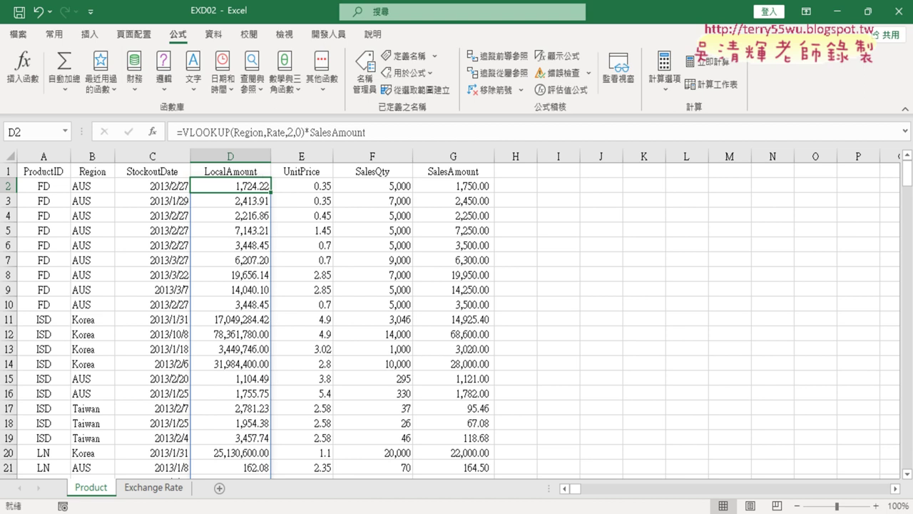
key("alt+Tab")
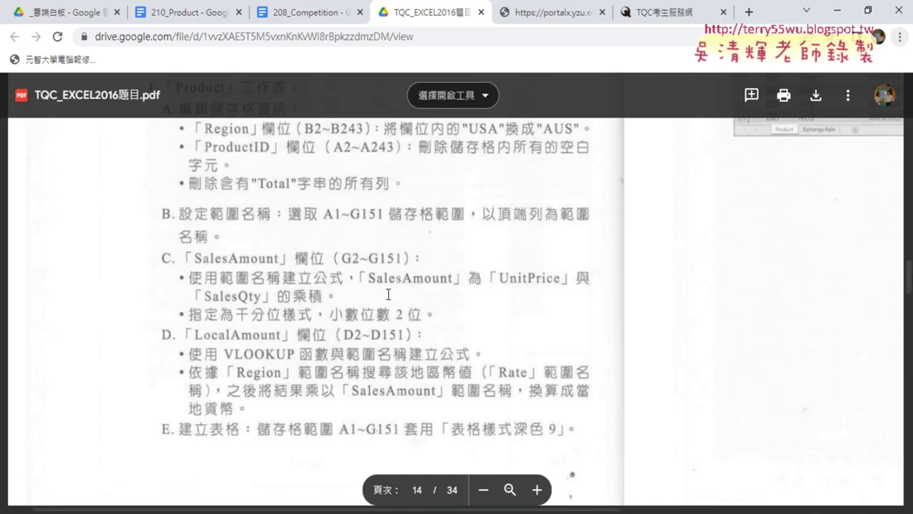
- Read the PDF's LocalAmount and table-style requirements, then return to Excel at cell D10
scroll(420, 342, "down", 1)
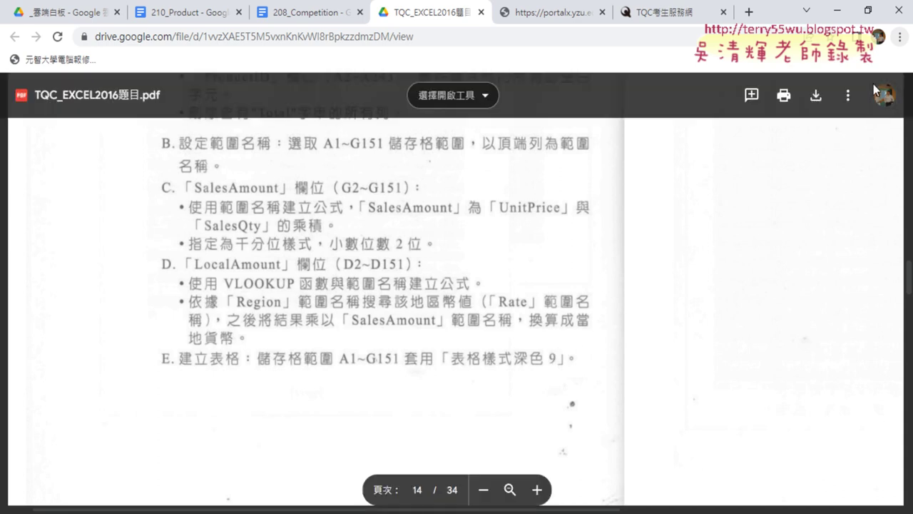
left_click(837, 11)
left_click(202, 303)
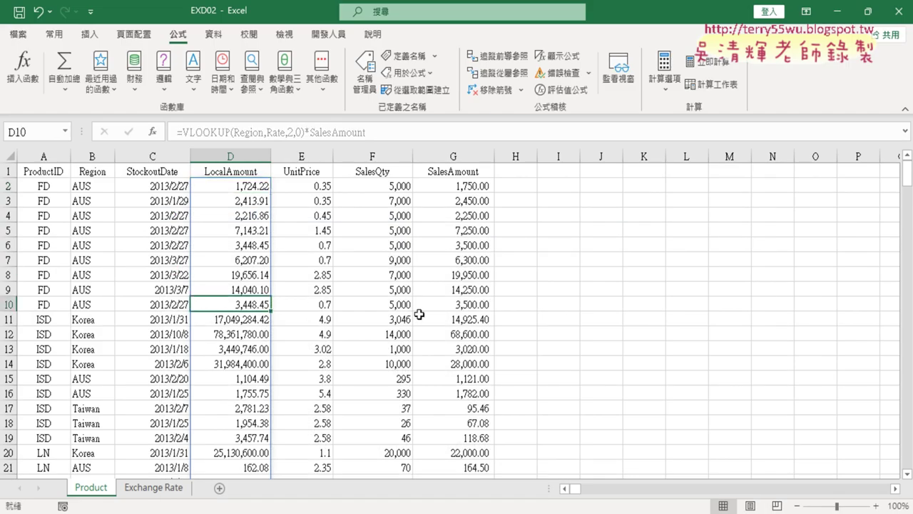
left_click(55, 34)
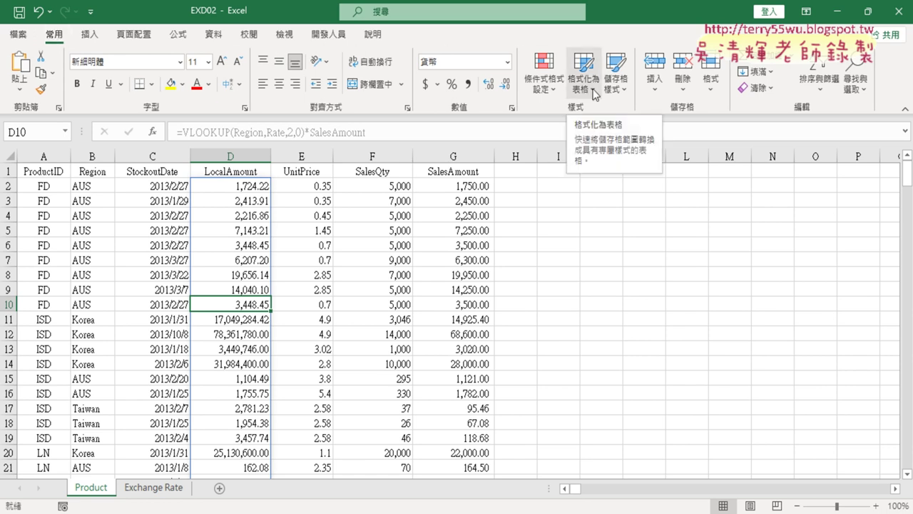
left_click(595, 95)
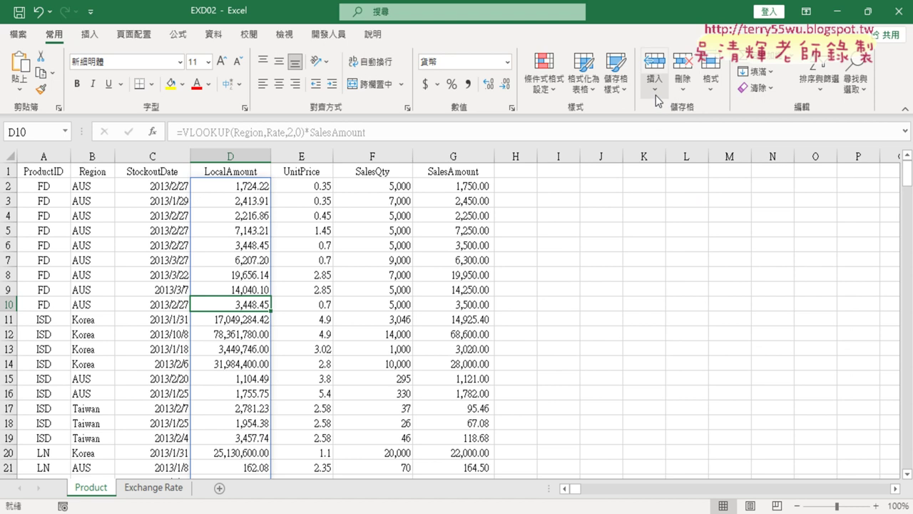
left_click(597, 92)
scroll(660, 265, "down", 2)
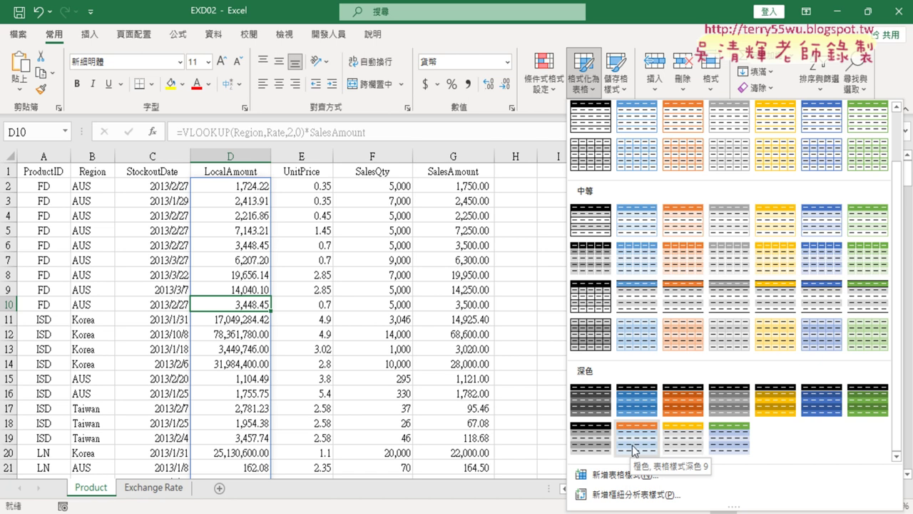
left_click(634, 445)
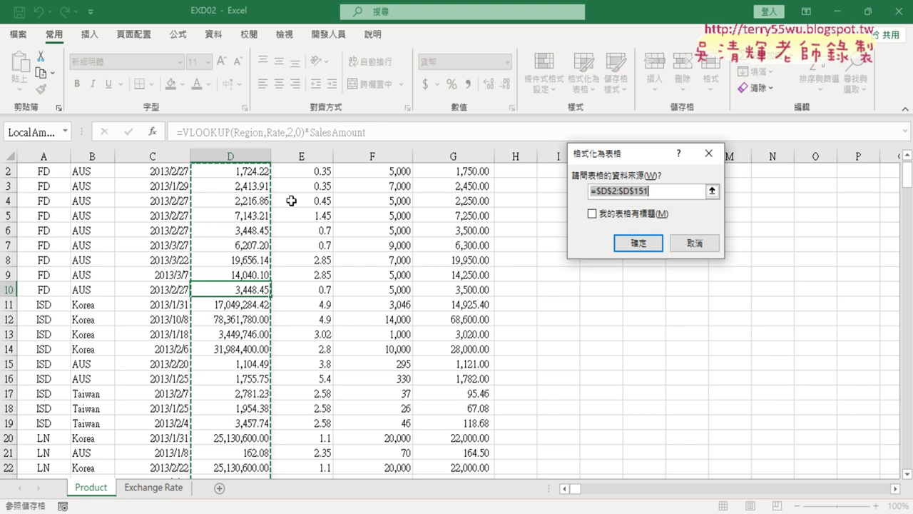
scroll(332, 222, "up", 1)
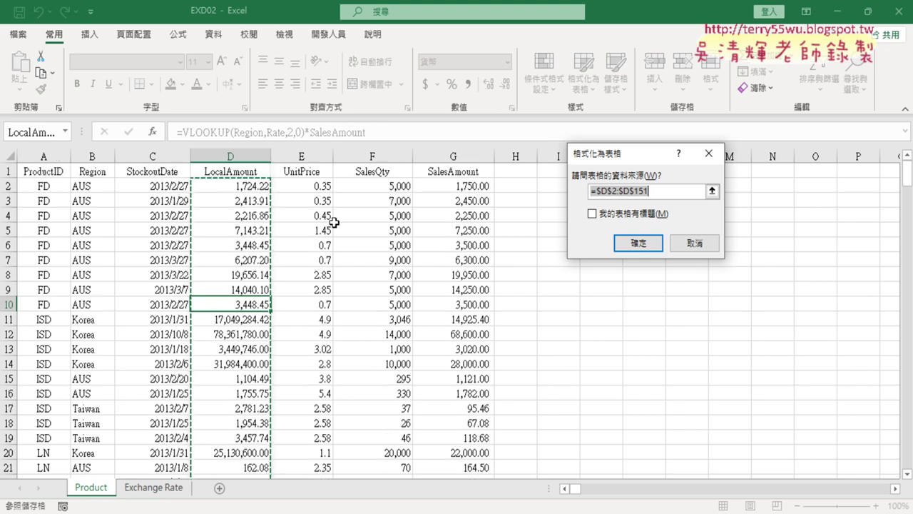
left_click(600, 214)
left_click(638, 243)
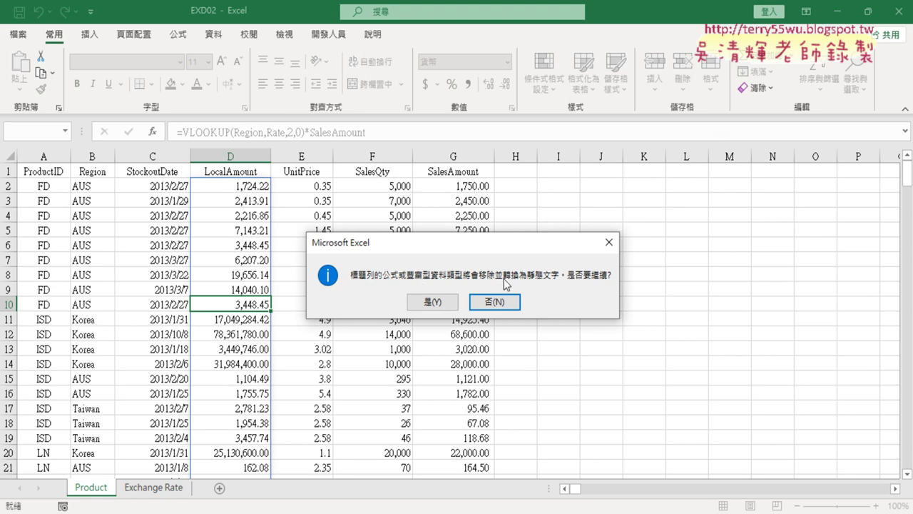
left_click(430, 302)
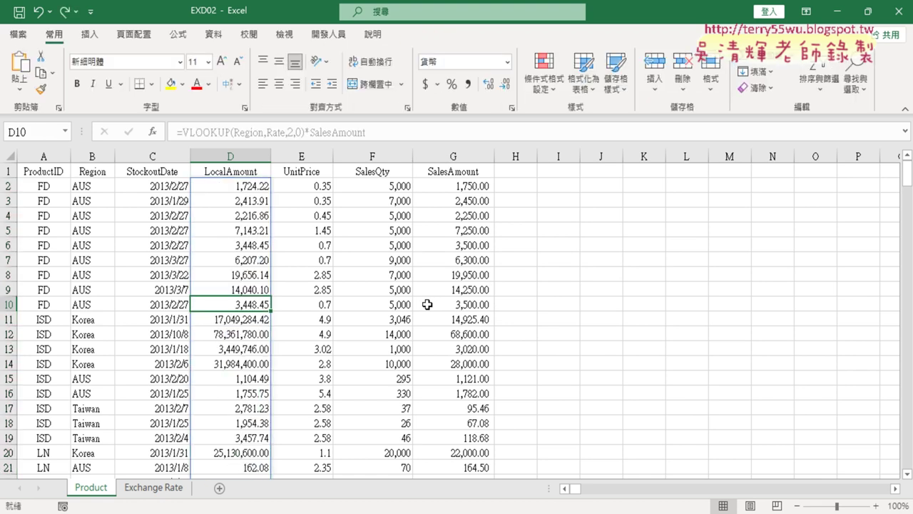
- Format A1:G151 as a table with headers using Table Style Dark 9
left_click(305, 301)
left_click(314, 172)
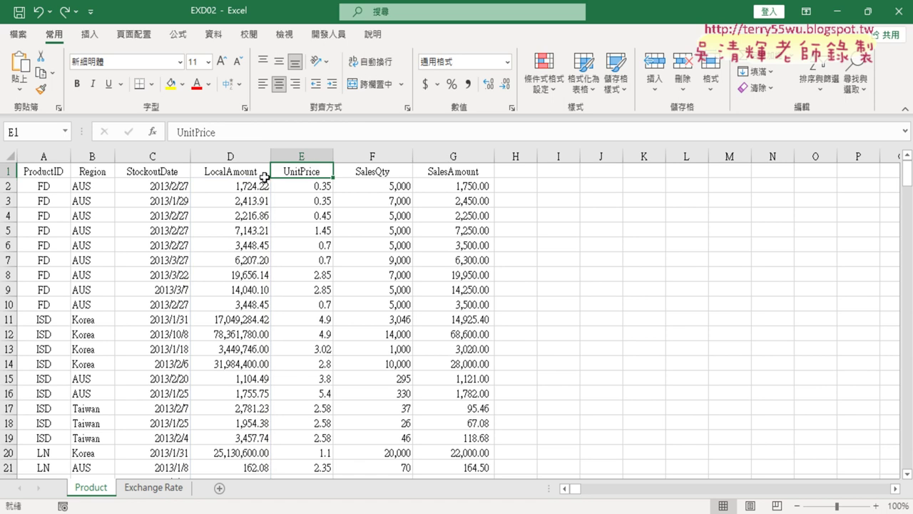
left_click(581, 82)
scroll(709, 417, "down", 1)
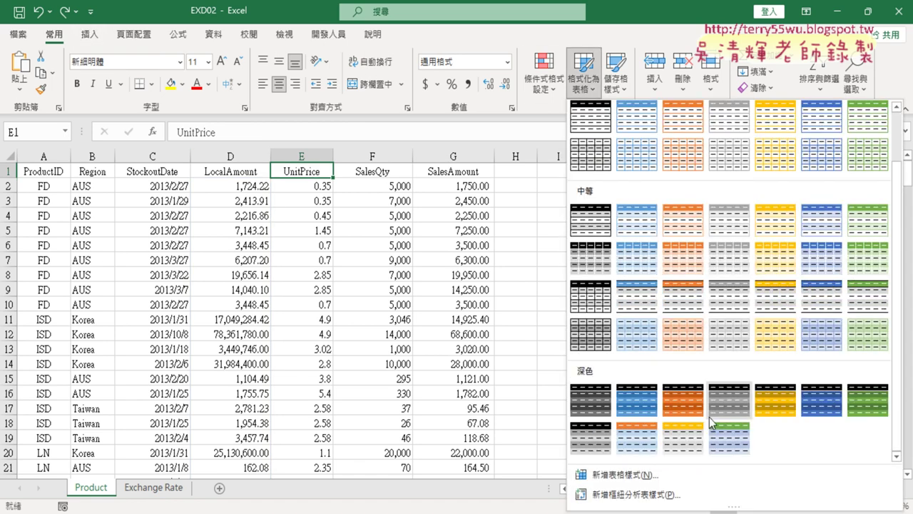
left_click(641, 439)
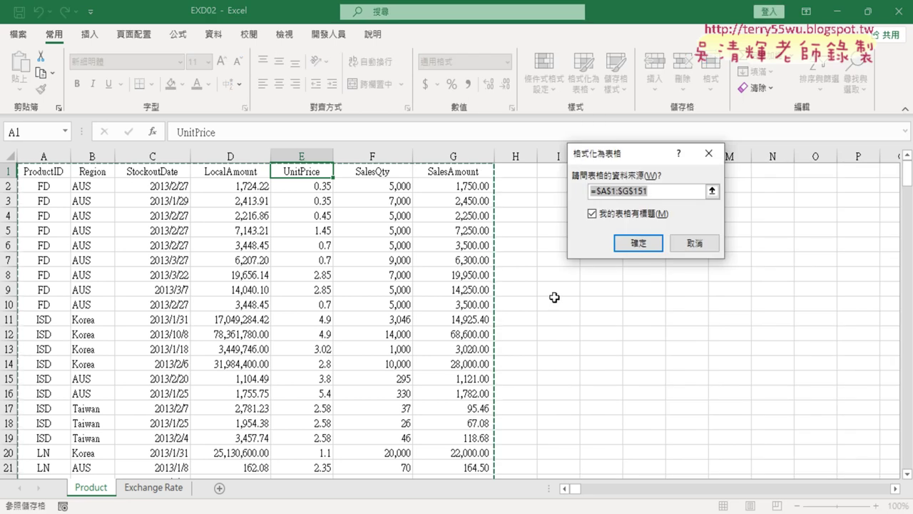
left_click(639, 243)
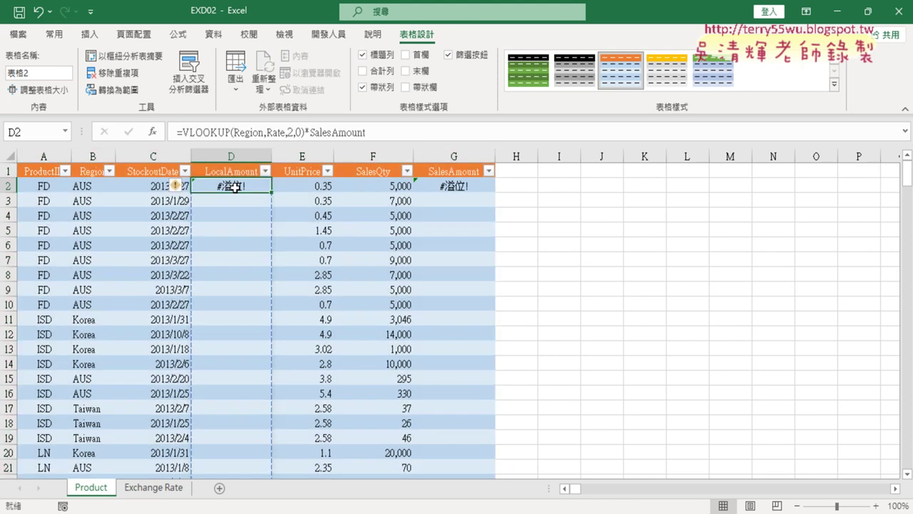
- Try filling the LocalAmount formula down from D2, then select SalesAmount cell G2
left_click(238, 186)
double_click(270, 191)
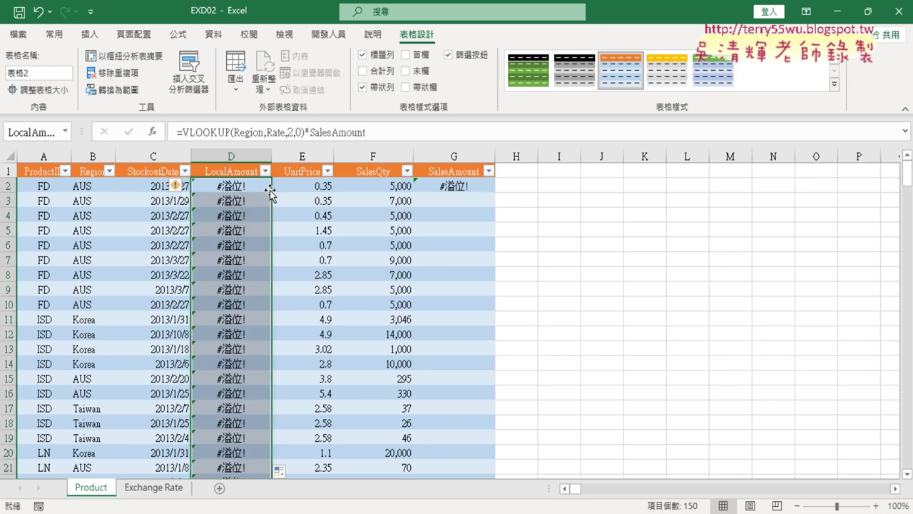
key("ctrl+c")
left_click(244, 189)
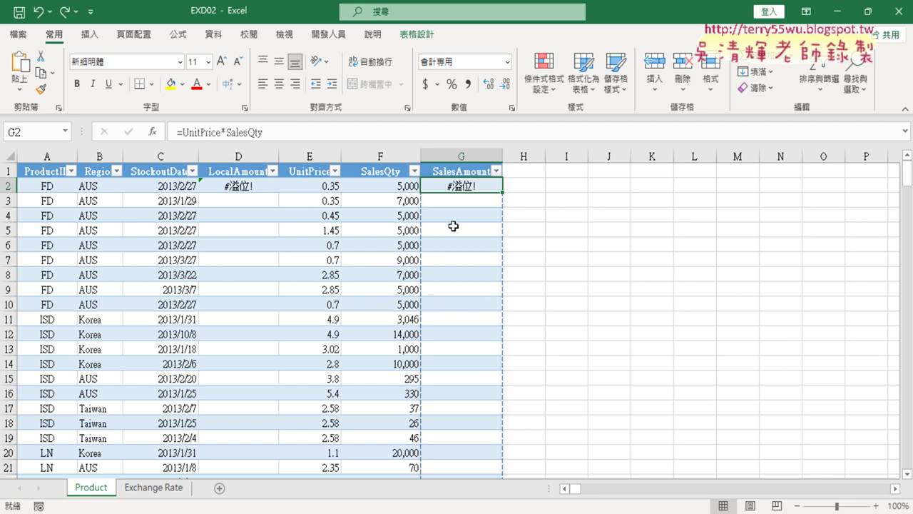
left_click_drag(183, 133, 341, 134)
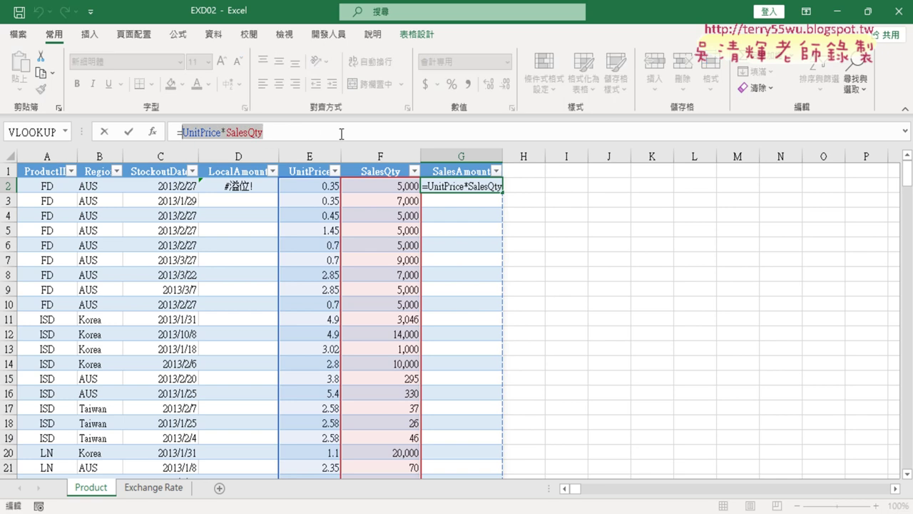
key("BackSpace")
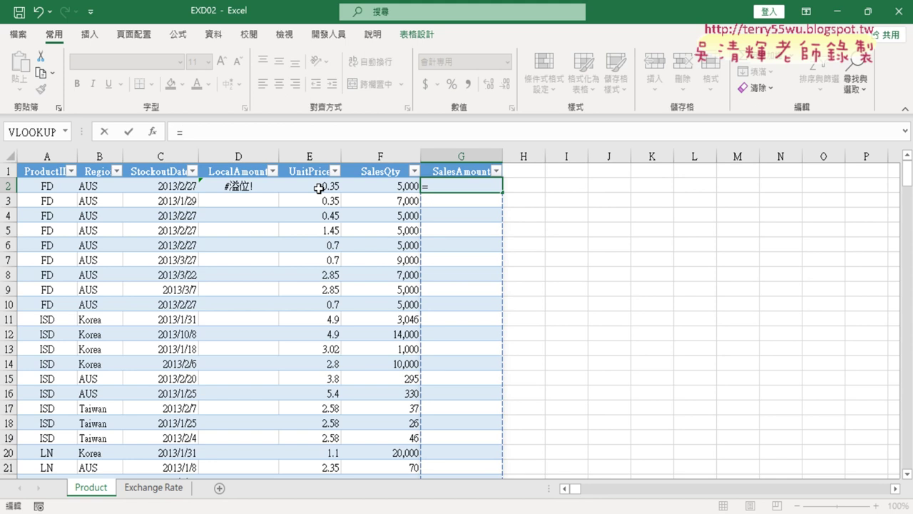
left_click(319, 189)
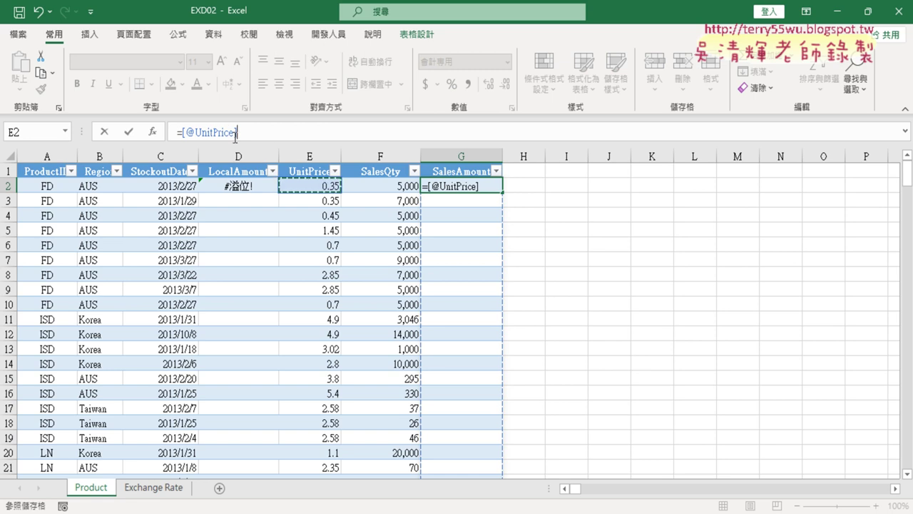
type("*")
left_click(380, 189)
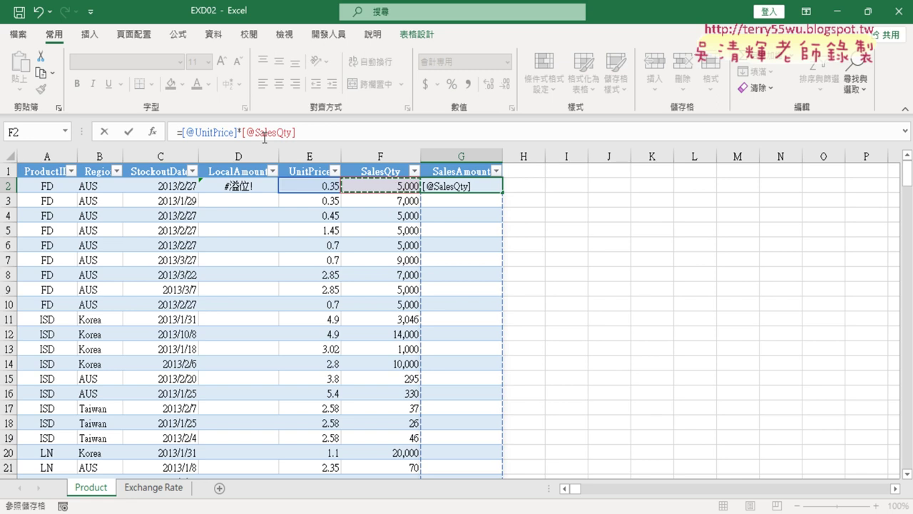
left_click(129, 132)
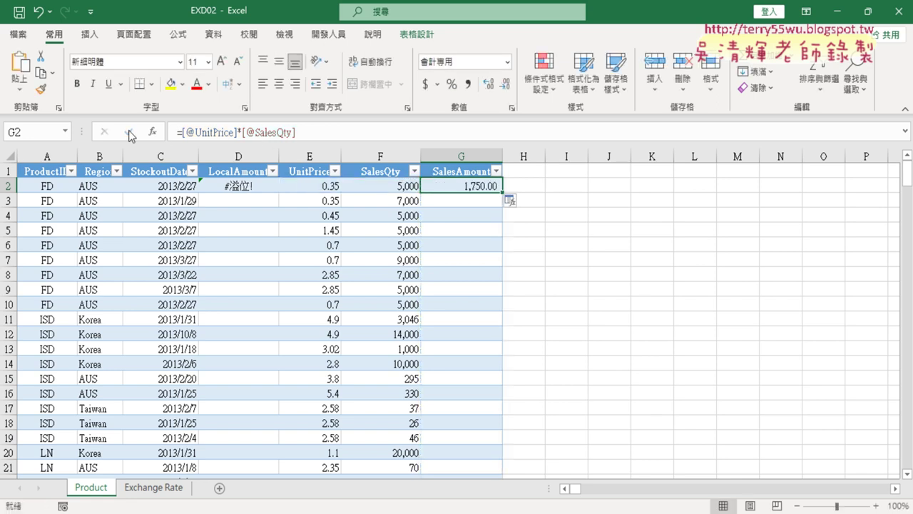
double_click(502, 191)
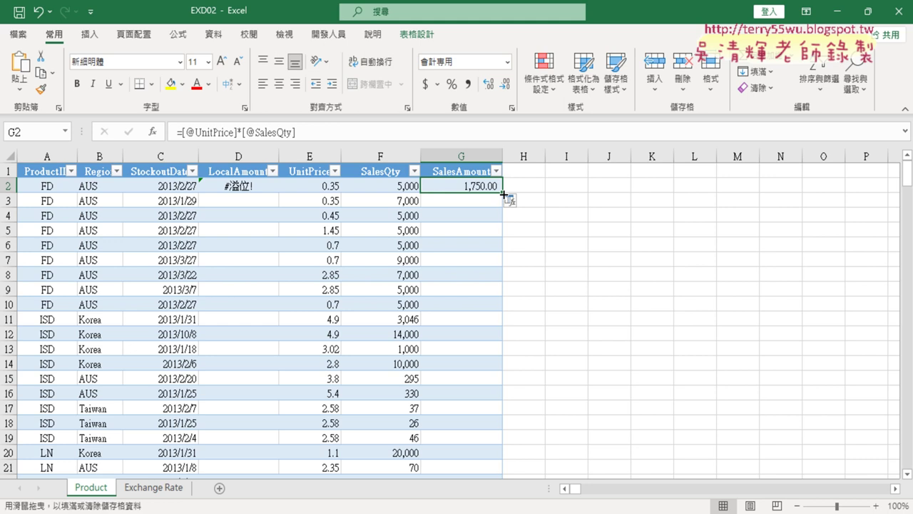
left_click(239, 186)
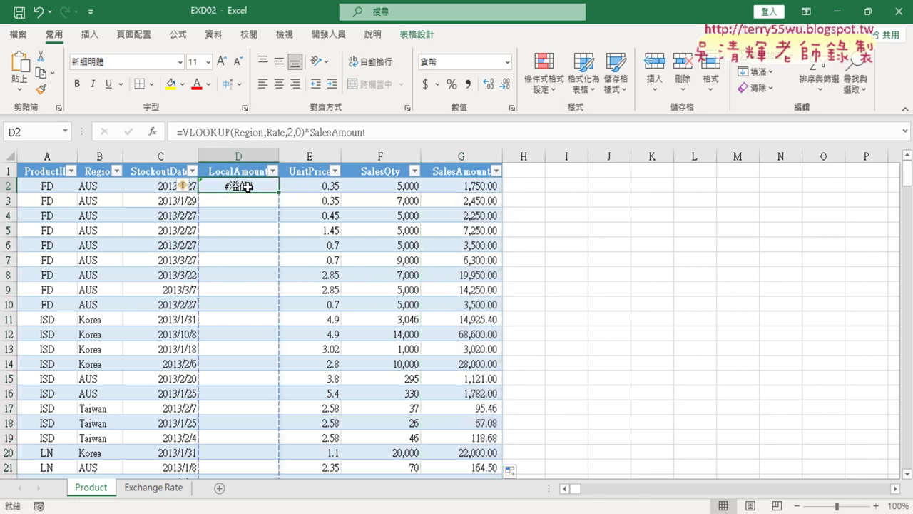
left_click_drag(234, 132, 265, 132)
key("Delete")
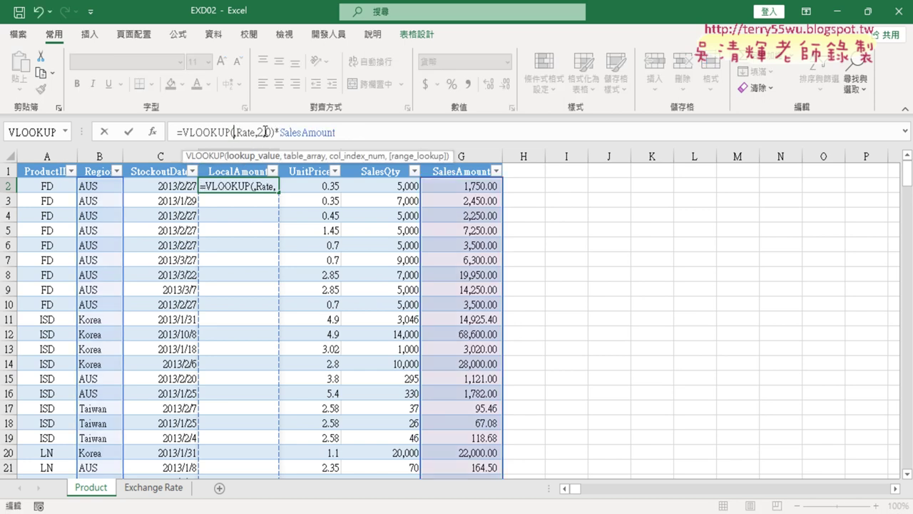
left_click(94, 186)
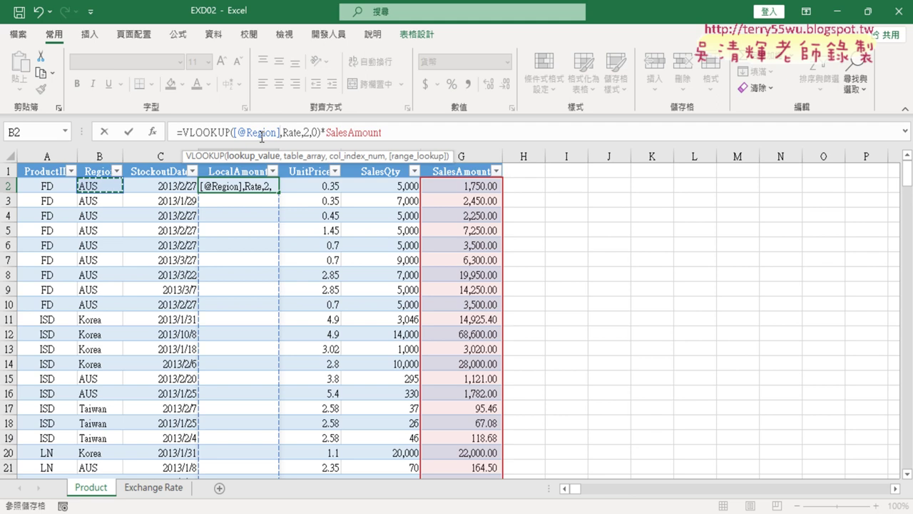
left_click(129, 131)
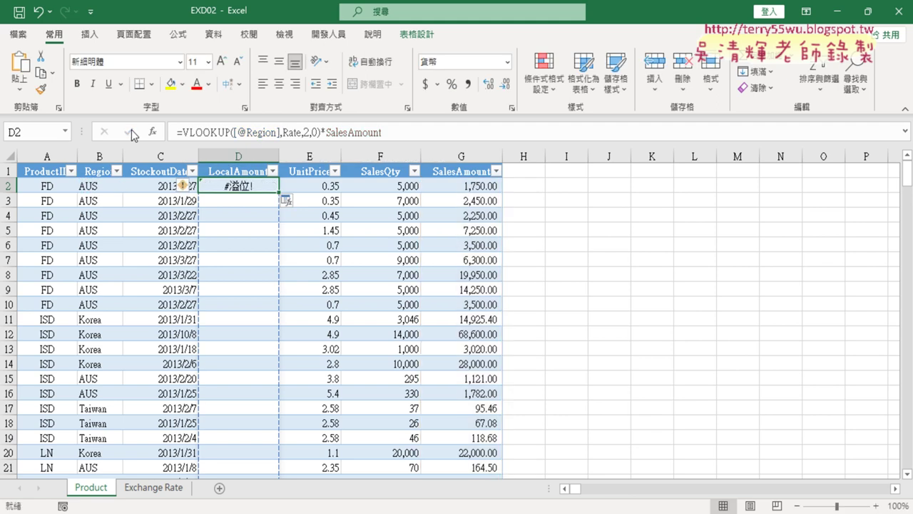
left_click_drag(330, 133, 452, 146)
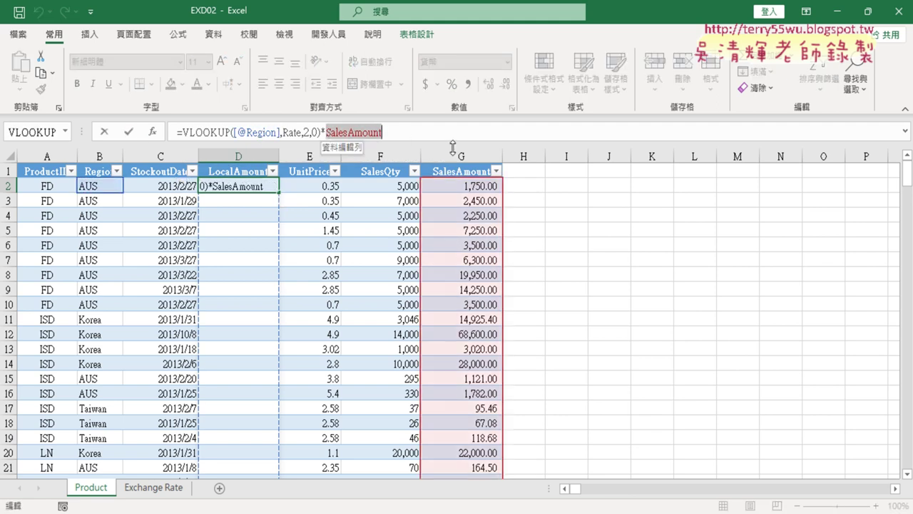
key("BackSpace")
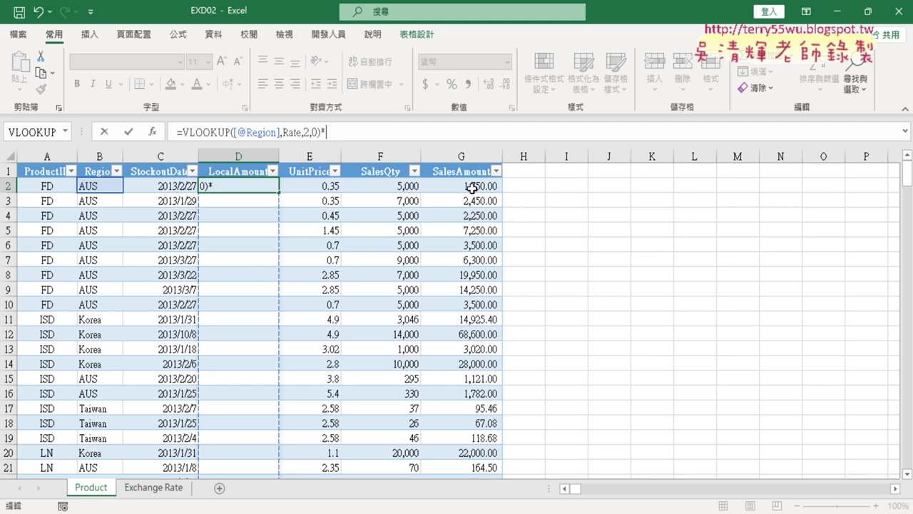
left_click(472, 187)
left_click(130, 132)
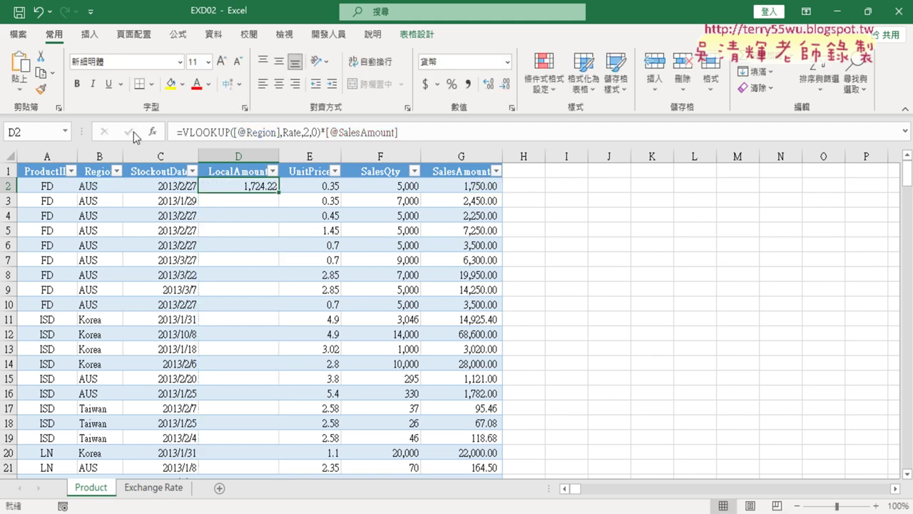
double_click(278, 191)
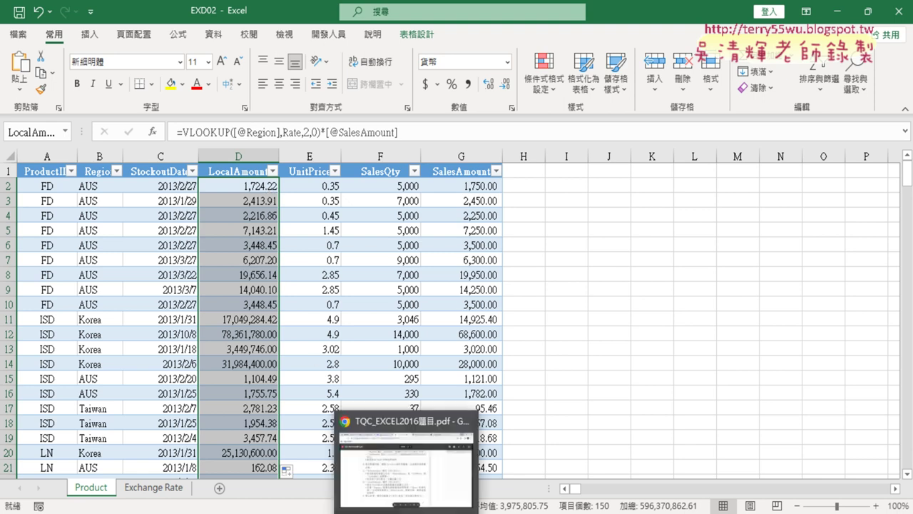
left_click(411, 496)
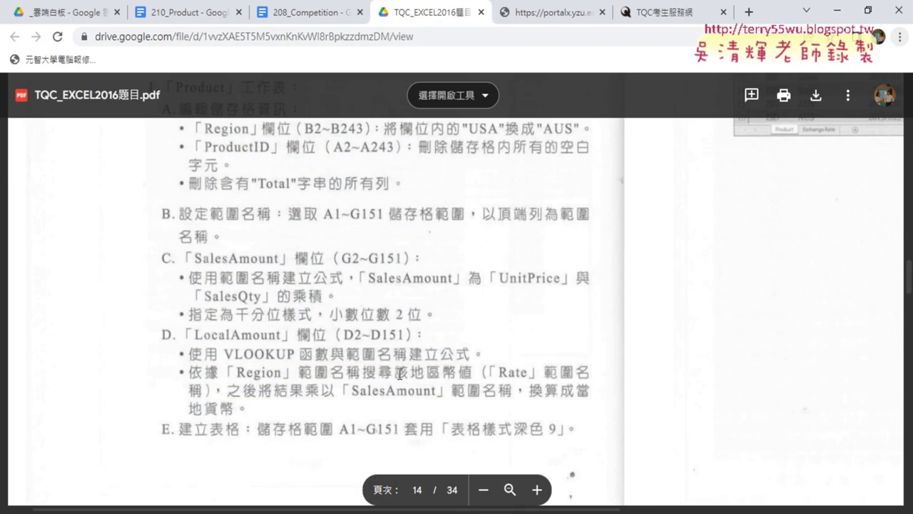
scroll(681, 439, "up", 4)
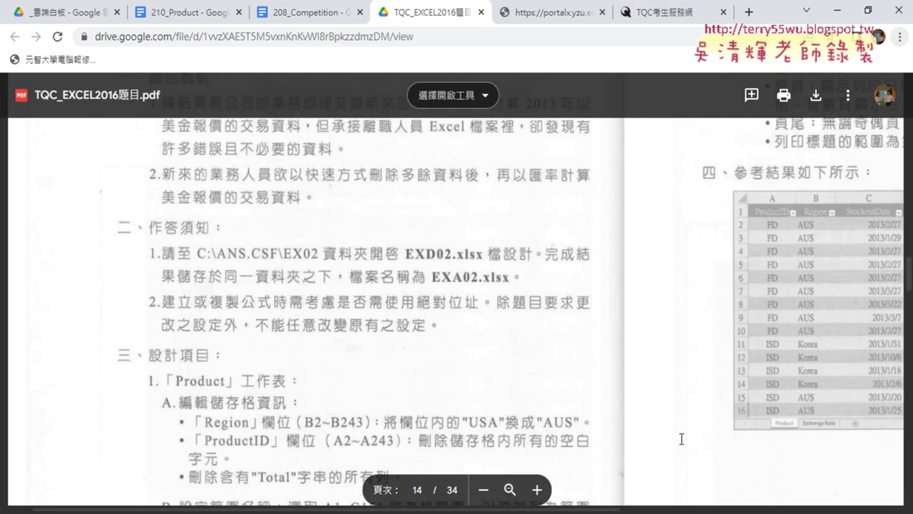
scroll(681, 439, "up", 3)
scroll(654, 479, "down", 1)
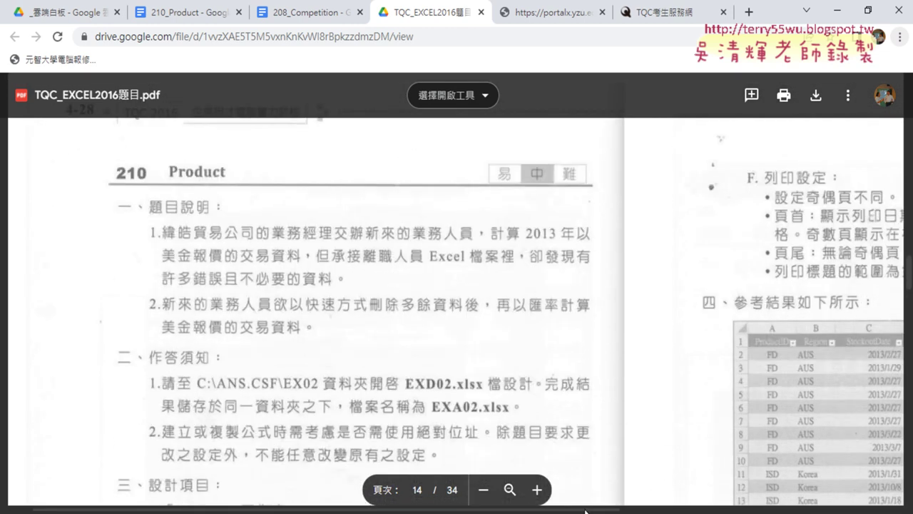
left_click_drag(585, 510, 856, 510)
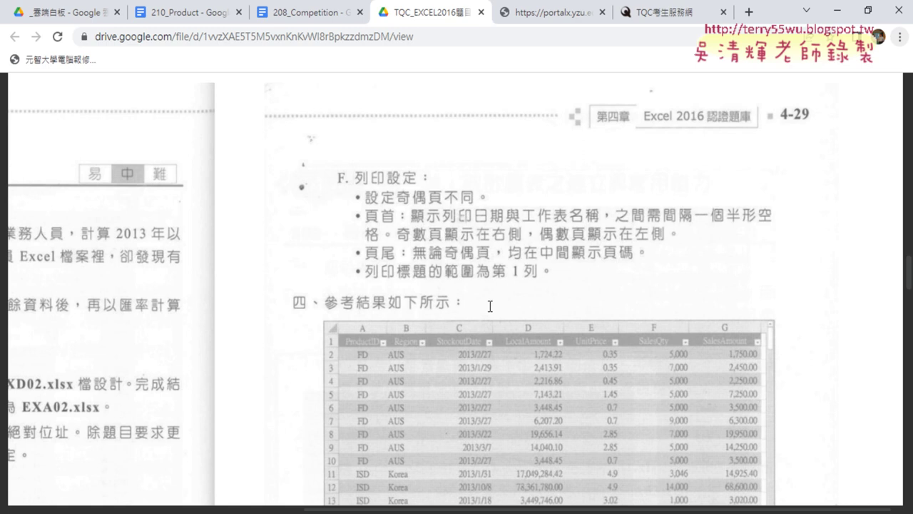
left_click_drag(519, 510, 544, 511)
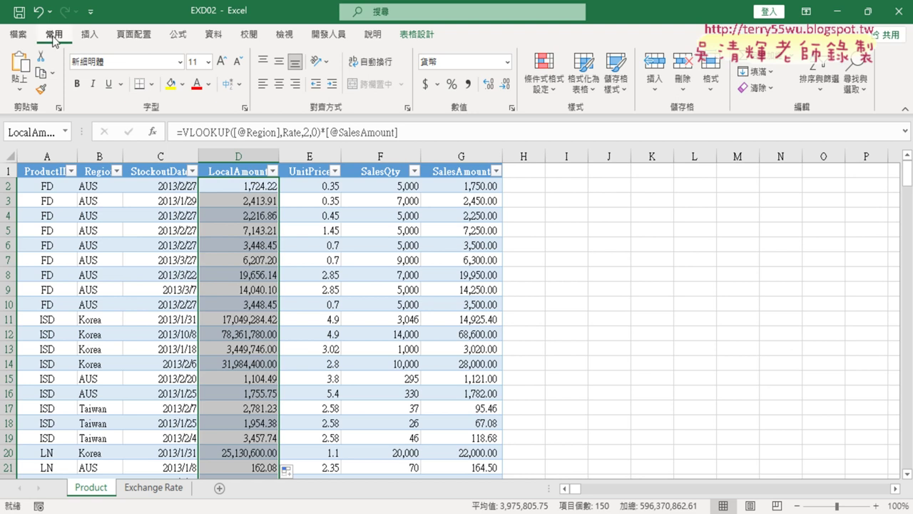
- Open the Page Setup dialog from the Page Layout tab's Page Setup group
left_click(137, 37)
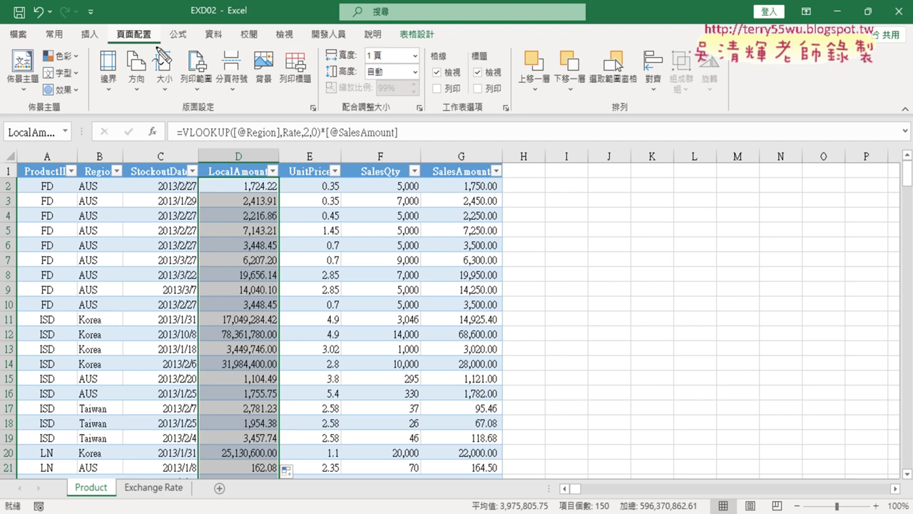
left_click_drag(161, 46, 152, 47)
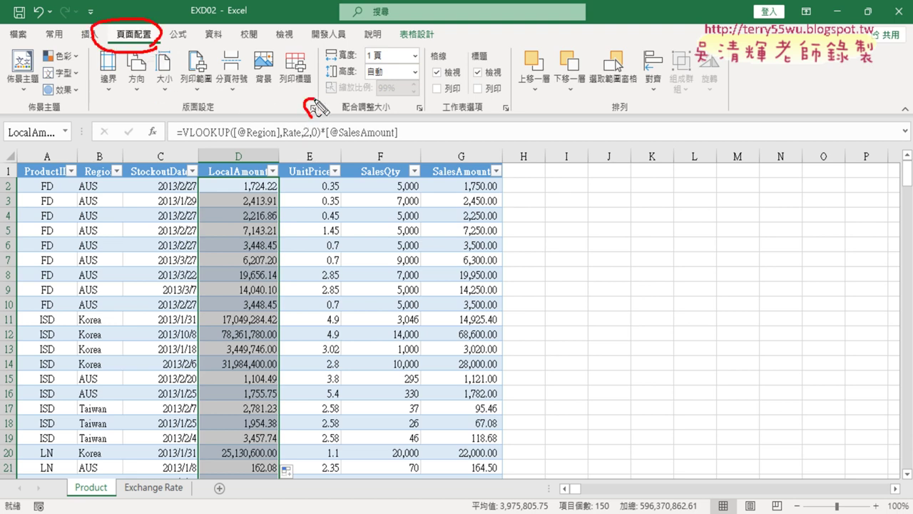
left_click_drag(315, 101, 311, 116)
key("Escape")
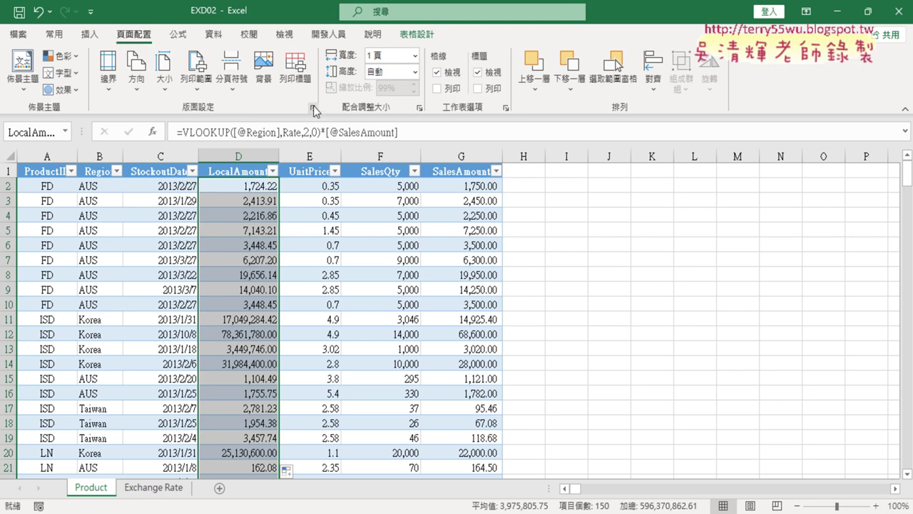
left_click(314, 107)
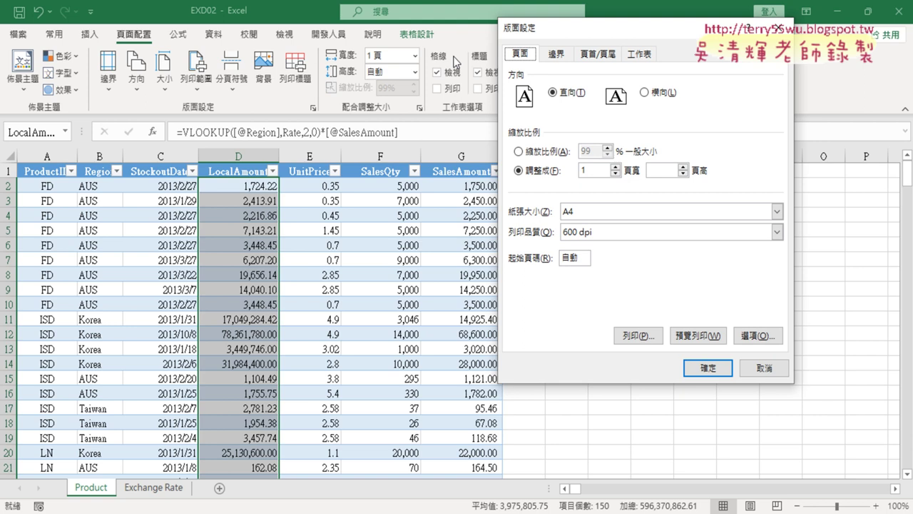
- Show Page Setup's Header/Footer settings, where header and footer are both set to none
left_click_drag(582, 34, 350, 67)
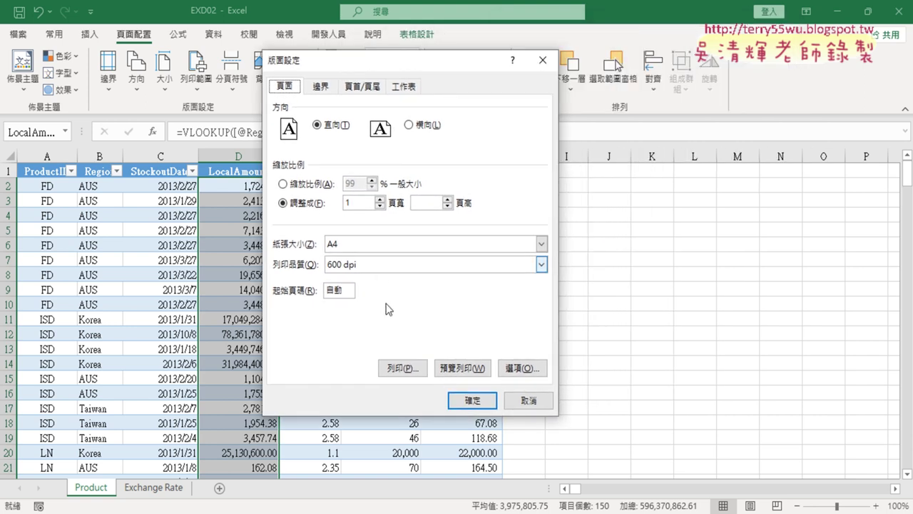
key("alt+Tab")
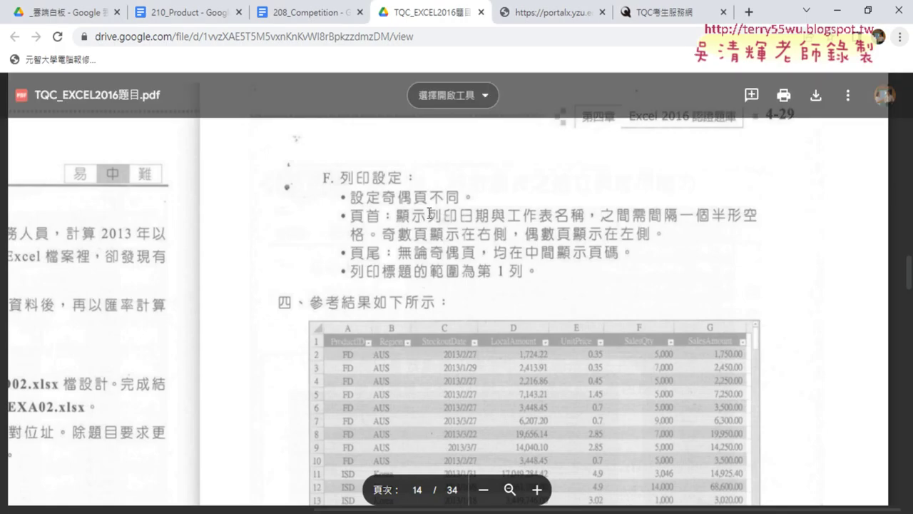
left_click(837, 10)
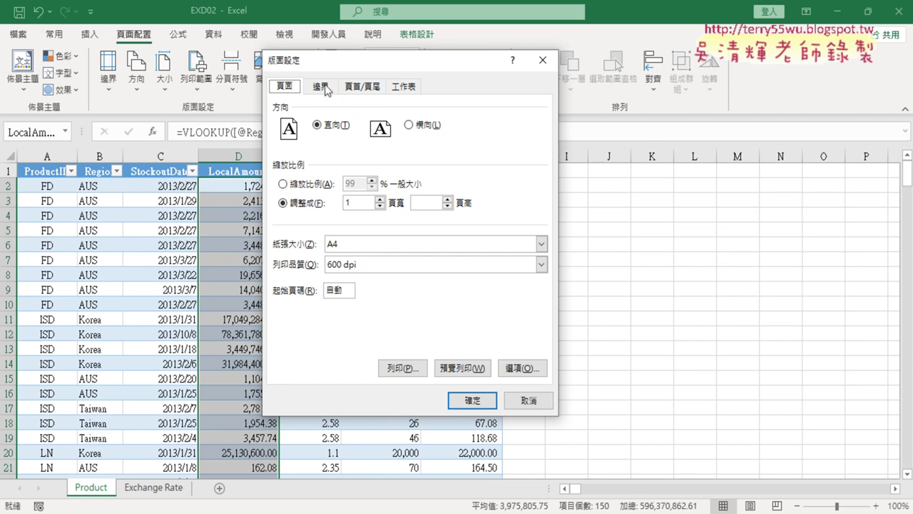
left_click(360, 87)
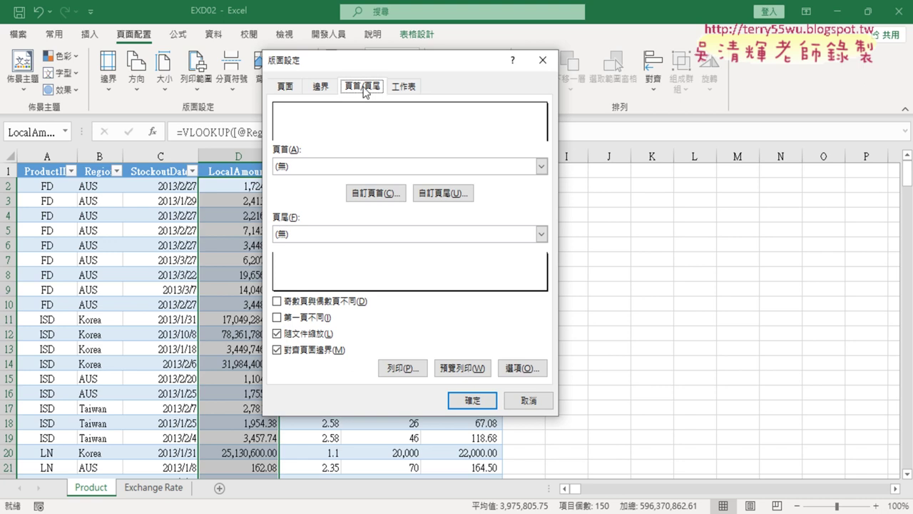
- Turn on 'Different odd and even pages' and review the print requirements in the PDF
left_click(278, 302)
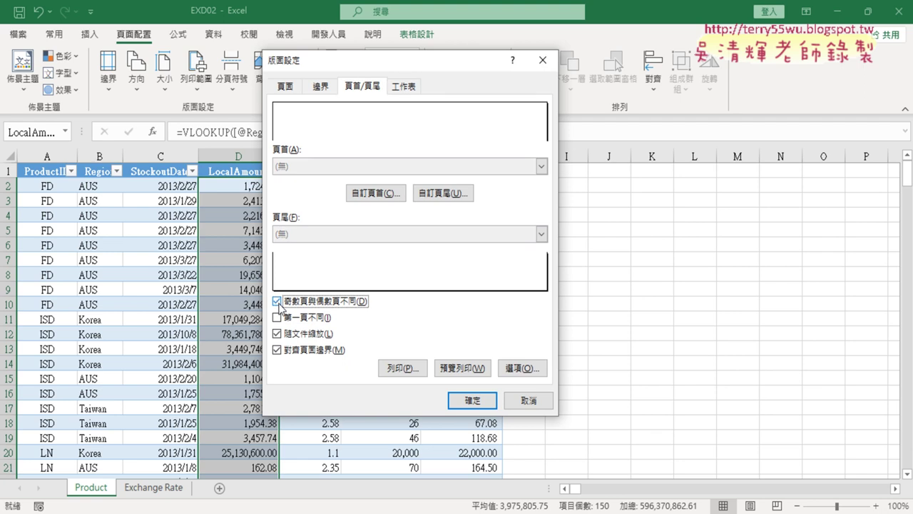
left_click(425, 499)
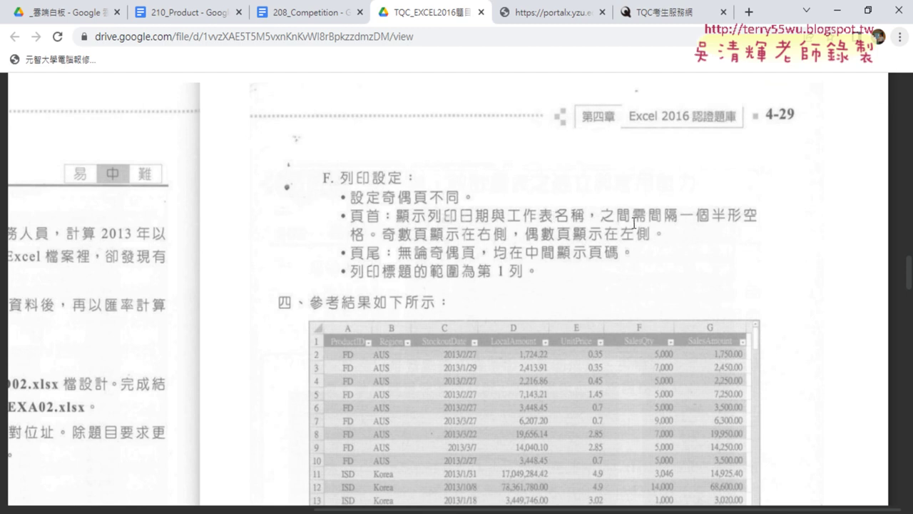
key("alt+Tab")
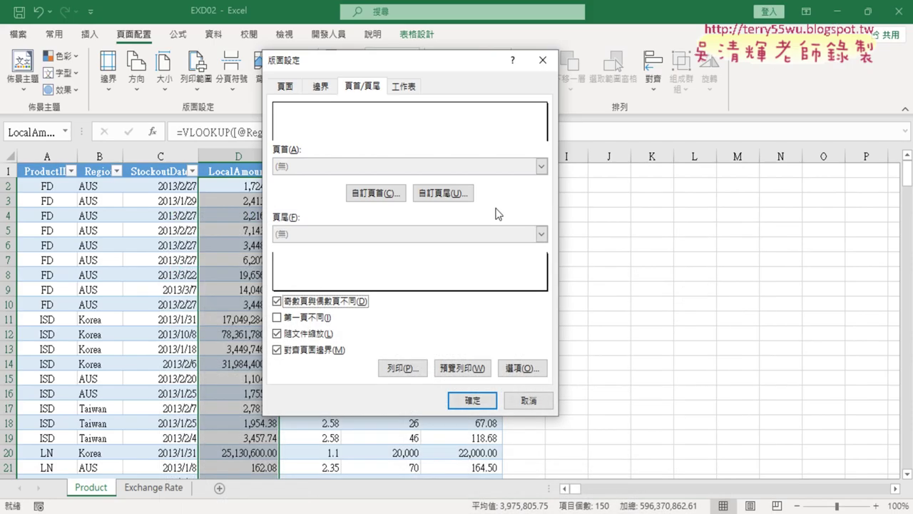
- In Custom Header, put the date and sheet name in the odd-page left section and copy them
left_click(382, 197)
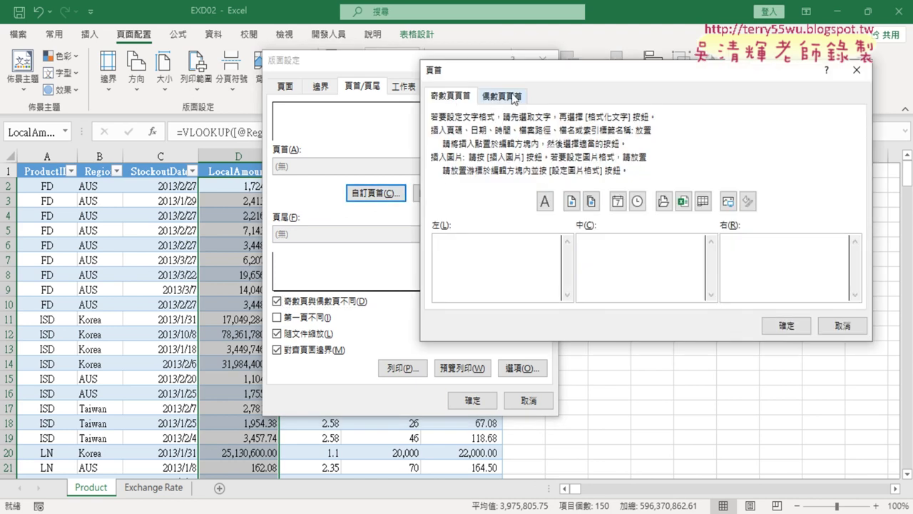
left_click(450, 250)
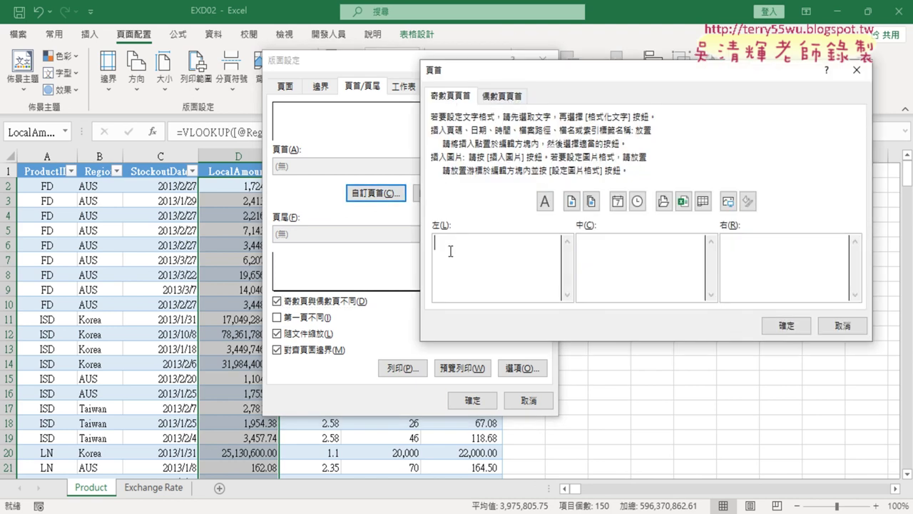
left_click(502, 95)
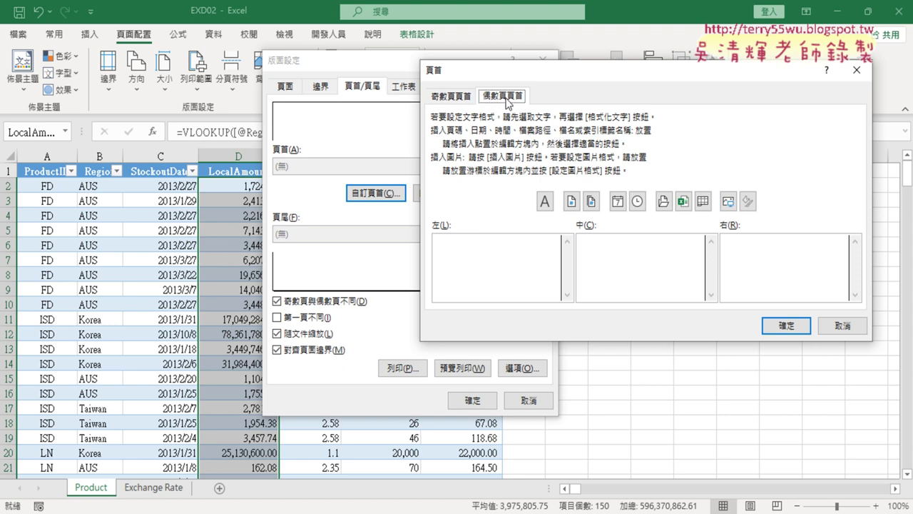
left_click(460, 97)
left_click(446, 252)
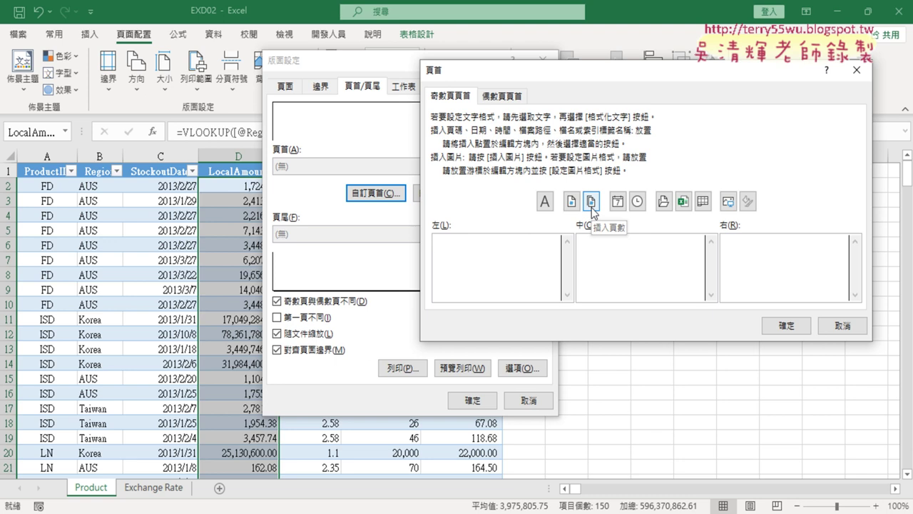
left_click(617, 201)
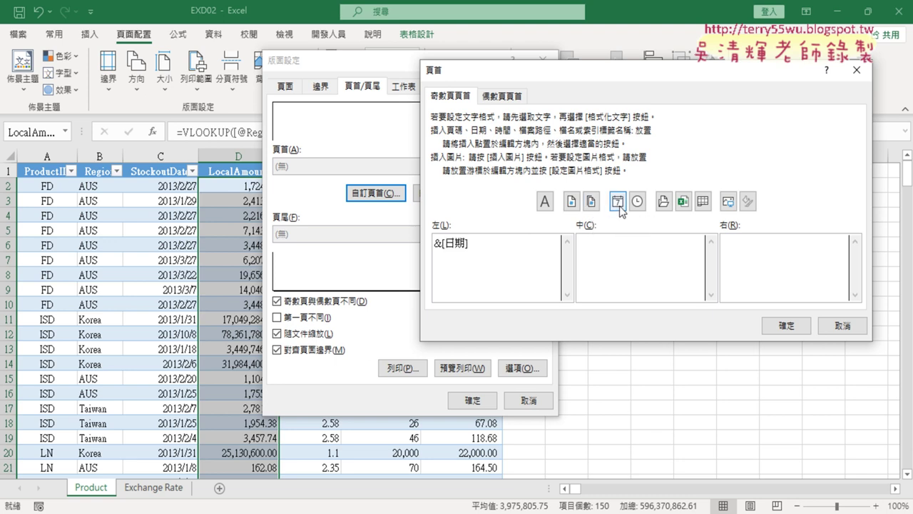
left_click(703, 207)
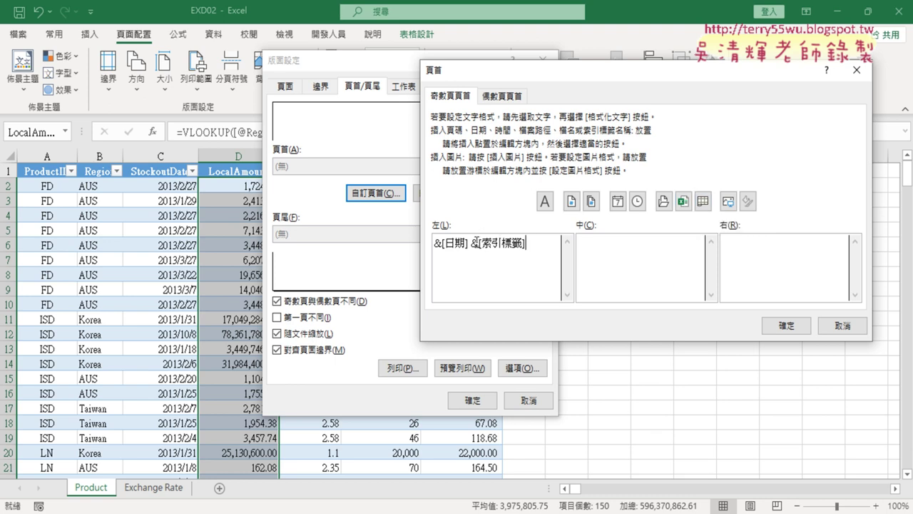
left_click(472, 244)
key("BackSpace")
left_click_drag(528, 247, 428, 249)
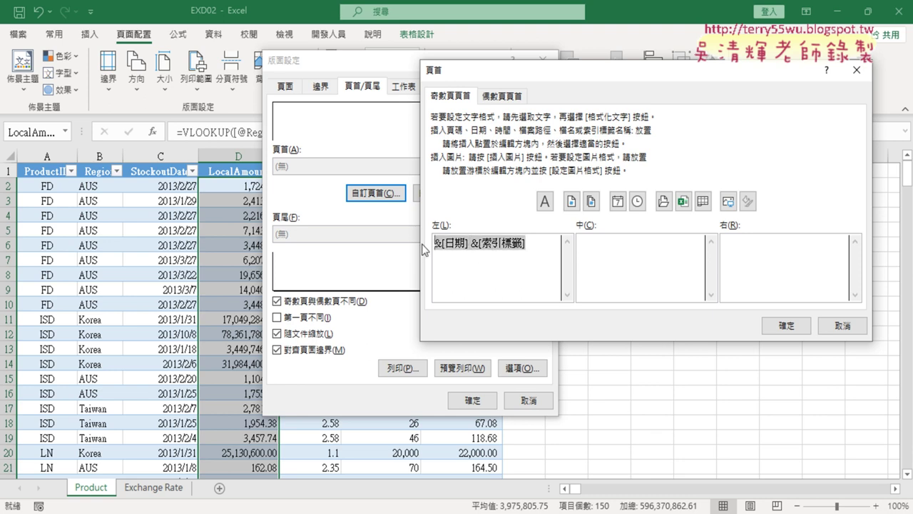
right_click(483, 250)
left_click(515, 277)
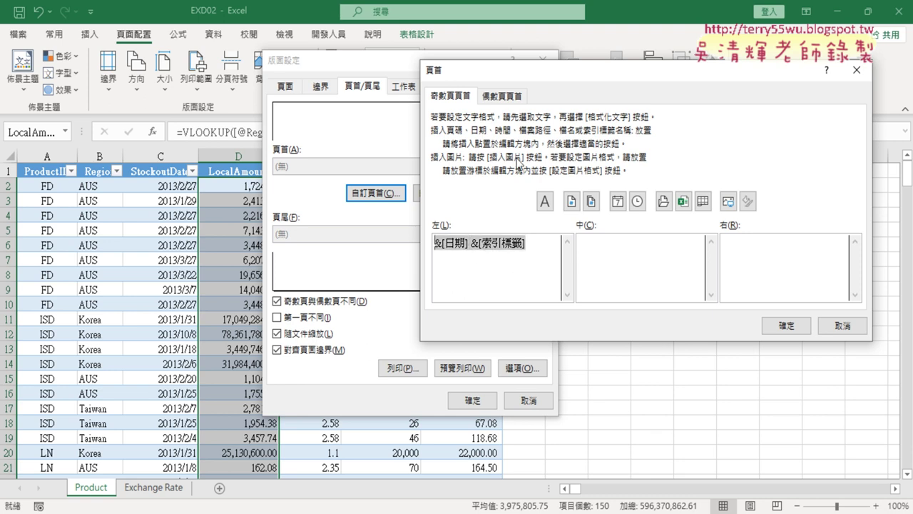
- Paste the date and sheet name into the even-page header's left section
left_click(502, 96)
left_click(790, 254)
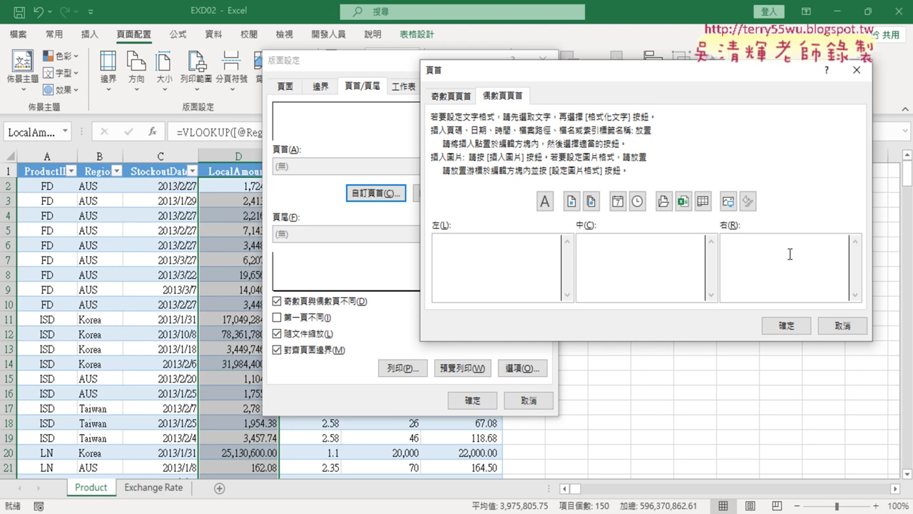
left_click(485, 258)
right_click(485, 259)
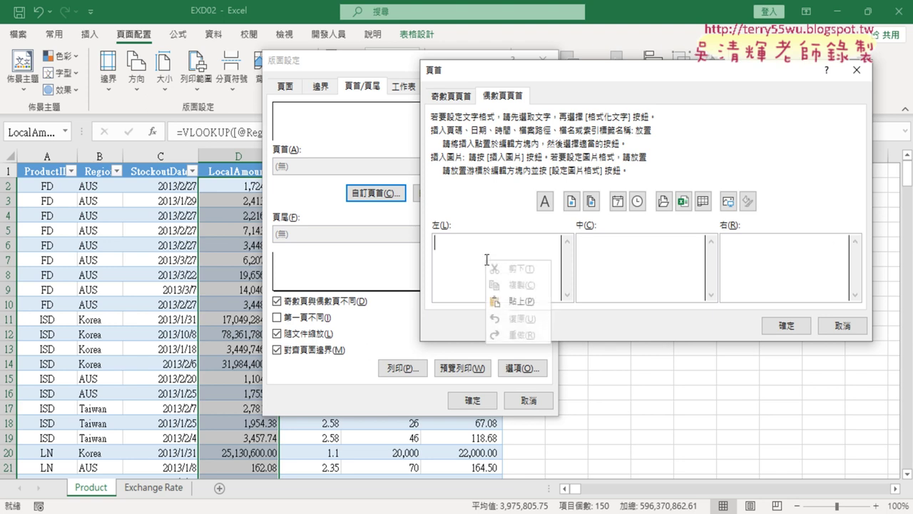
left_click(519, 301)
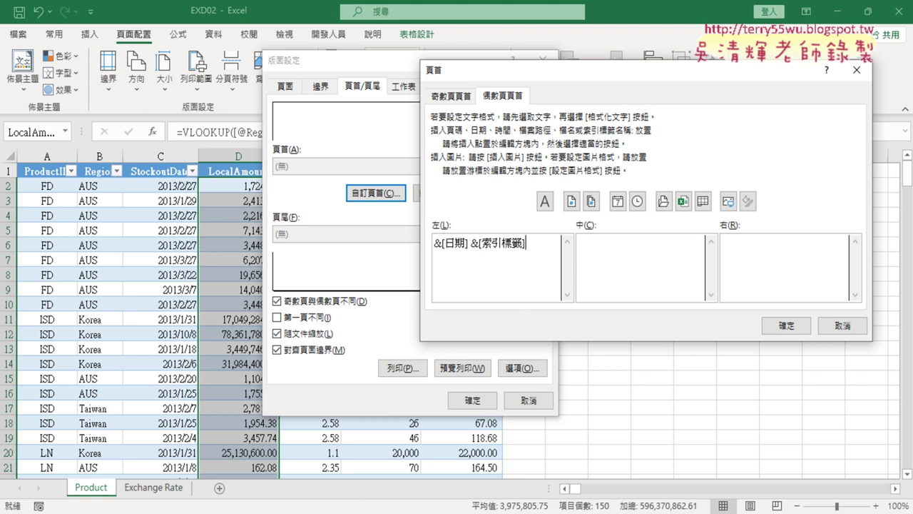
key("alt+Tab")
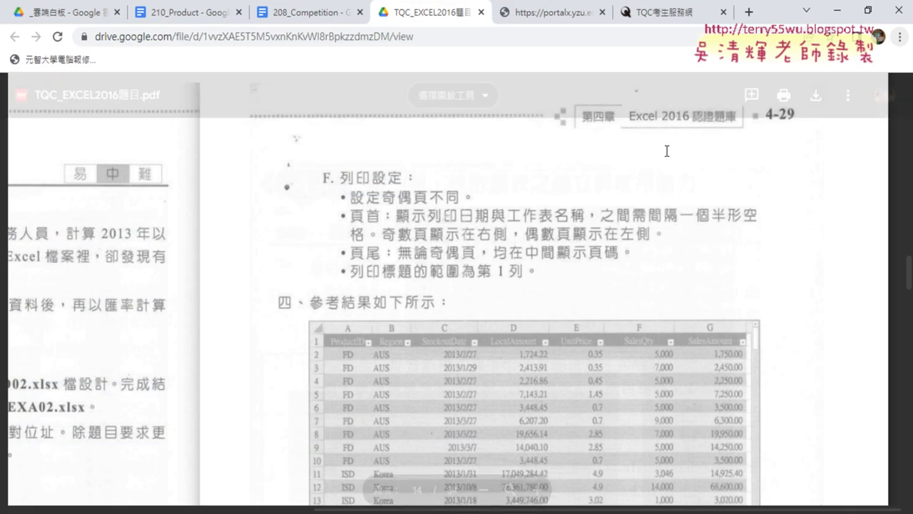
key("alt+Tab")
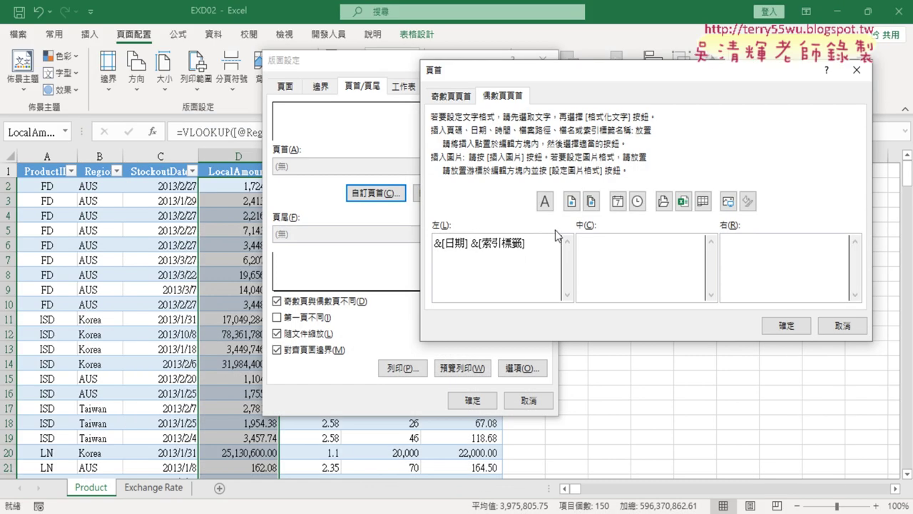
- Move the odd-page date and sheet name from the left to the right section and confirm
left_click(452, 96)
left_click_drag(532, 244, 391, 248)
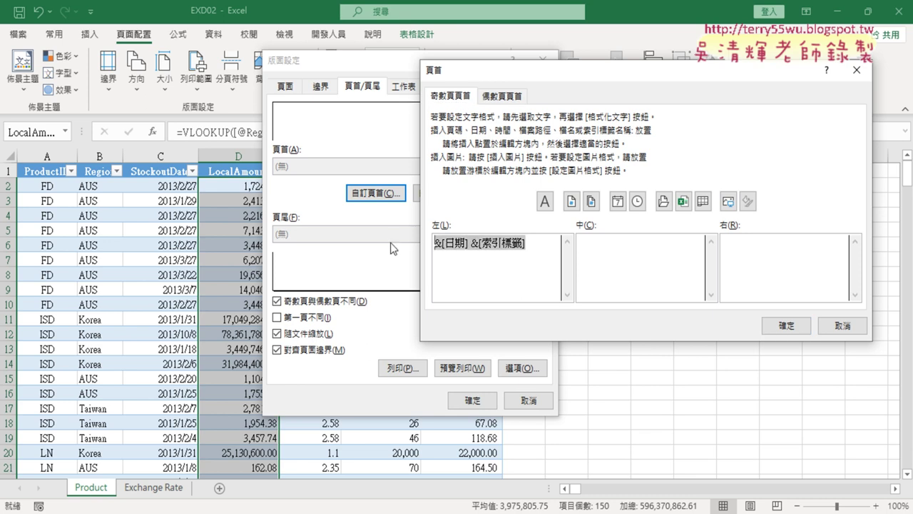
right_click(491, 244)
left_click(525, 260)
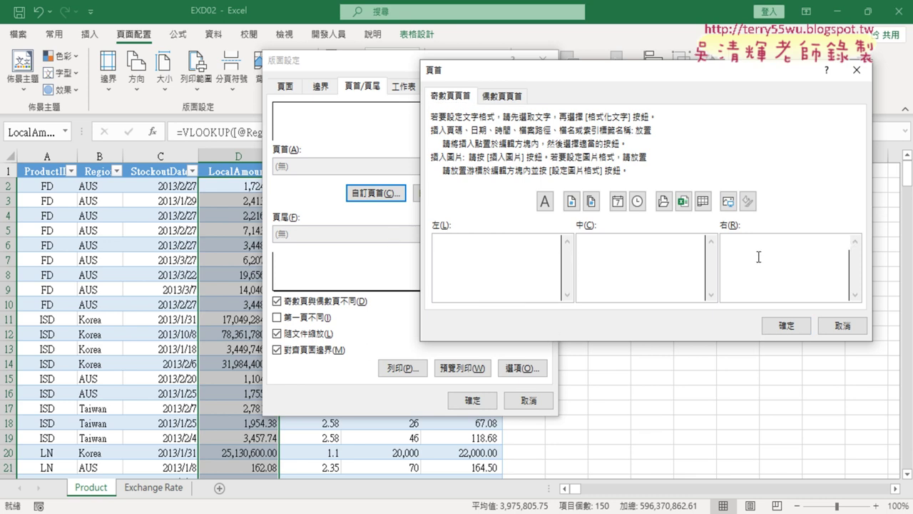
right_click(759, 258)
left_click(773, 297)
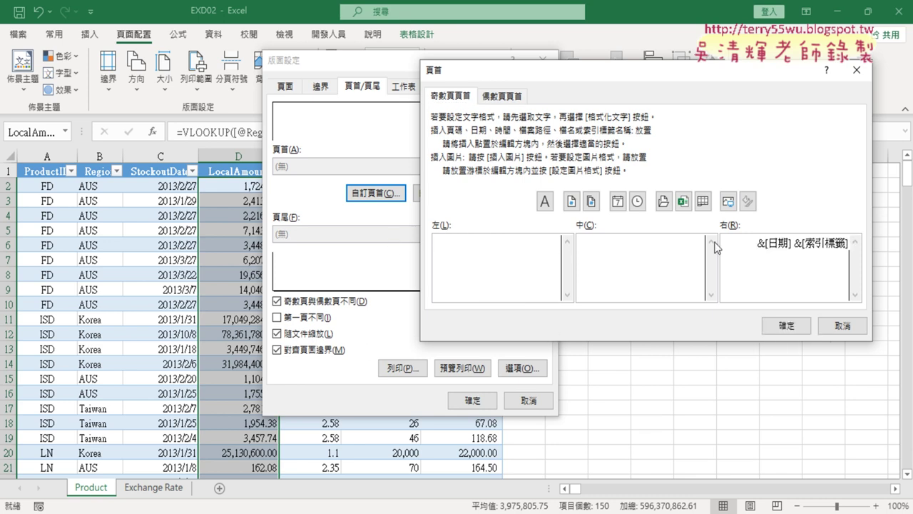
left_click(512, 92)
left_click(786, 325)
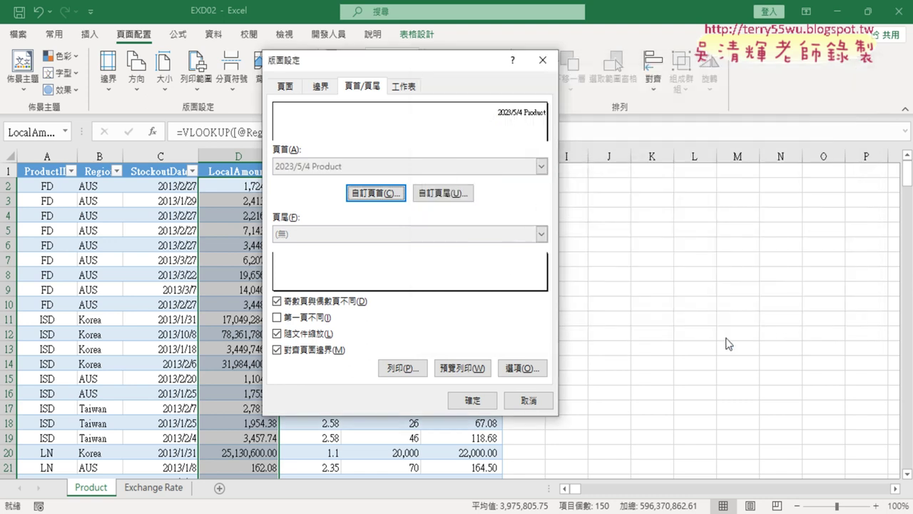
- Insert the page number in the odd-page footer's centre section and copy it
left_click(409, 467)
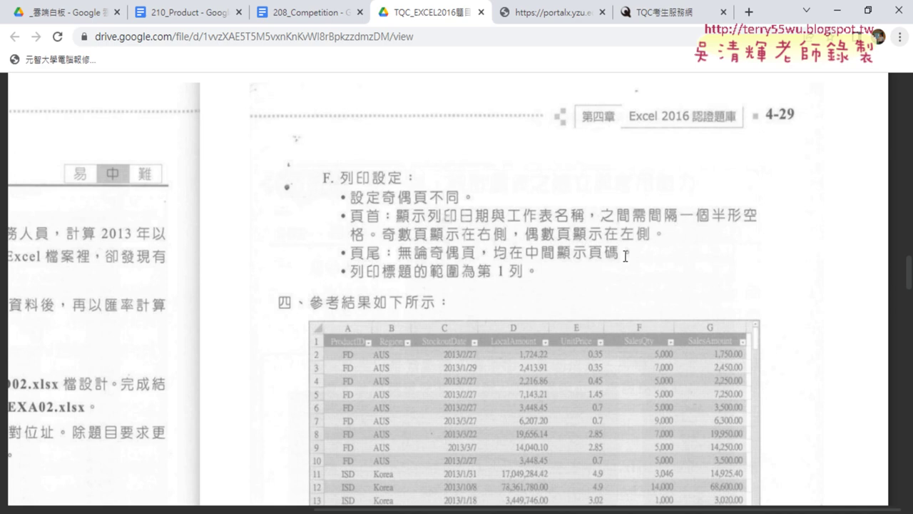
left_click(836, 10)
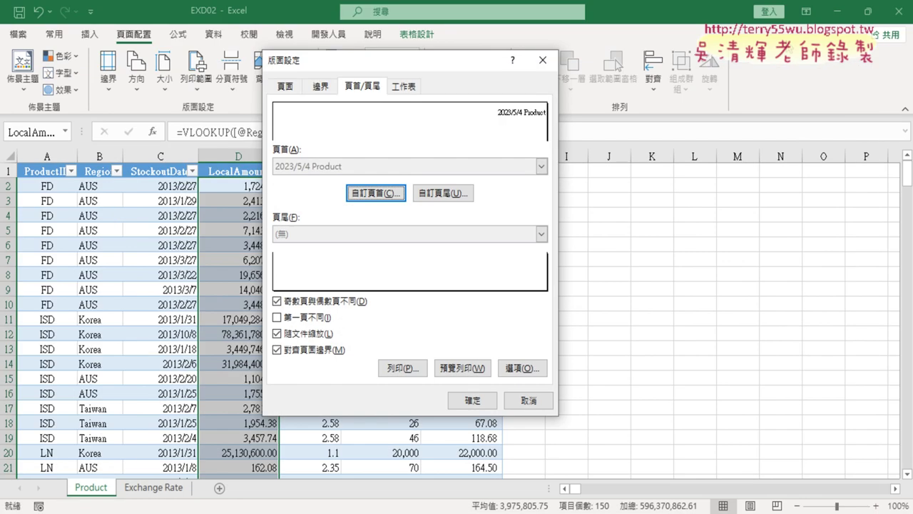
left_click(449, 196)
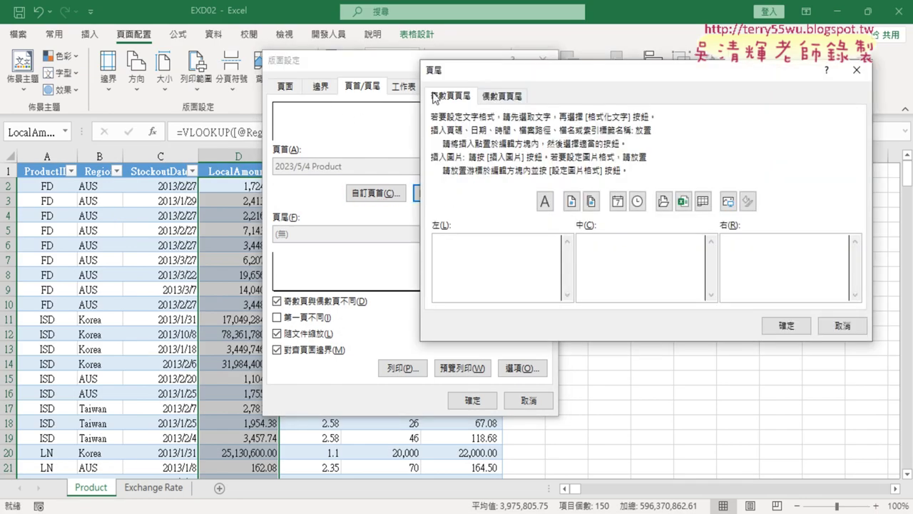
left_click(504, 97)
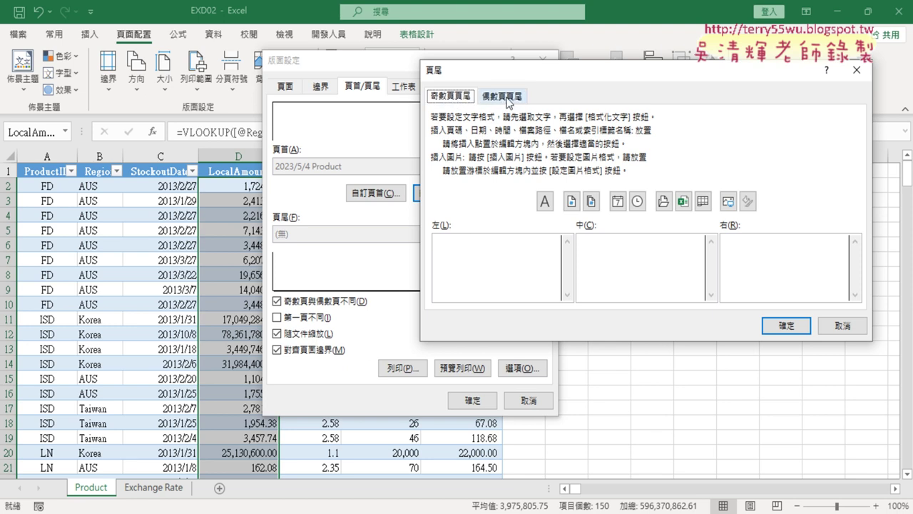
left_click(642, 254)
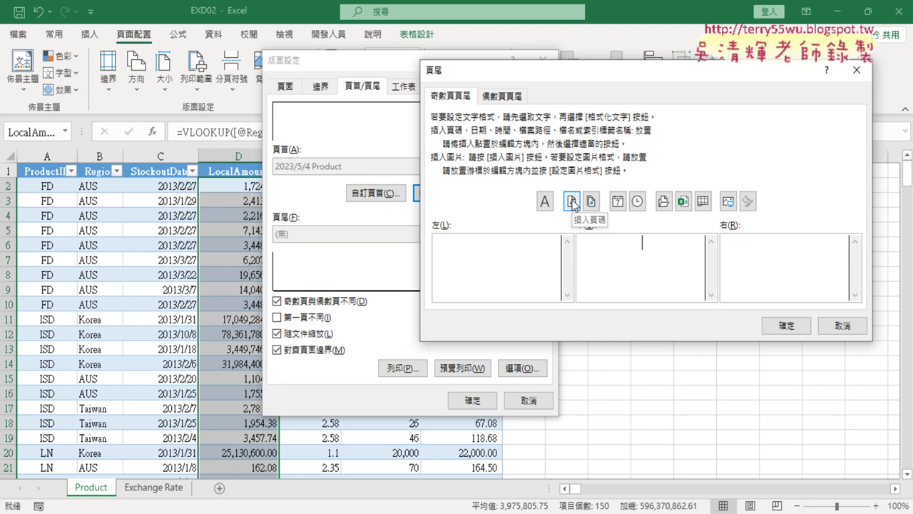
left_click(572, 202)
left_click_drag(658, 244, 618, 245)
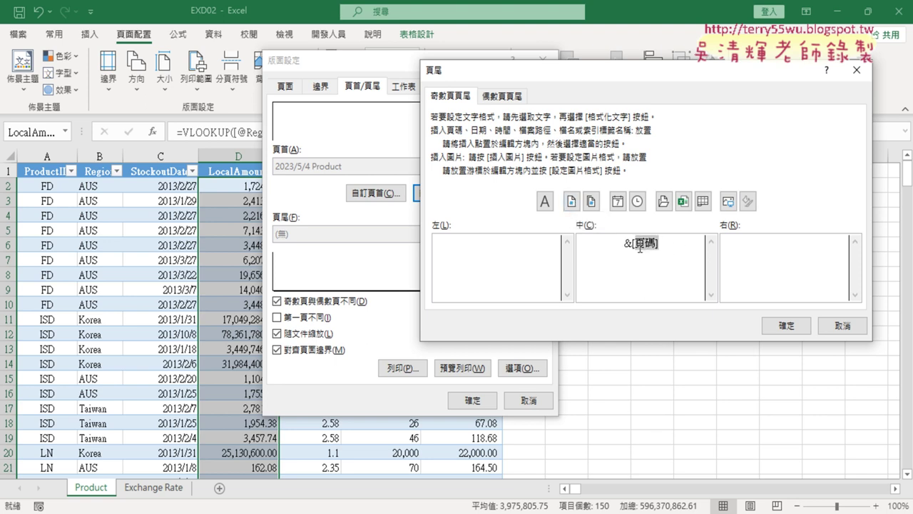
right_click(657, 244)
left_click(674, 271)
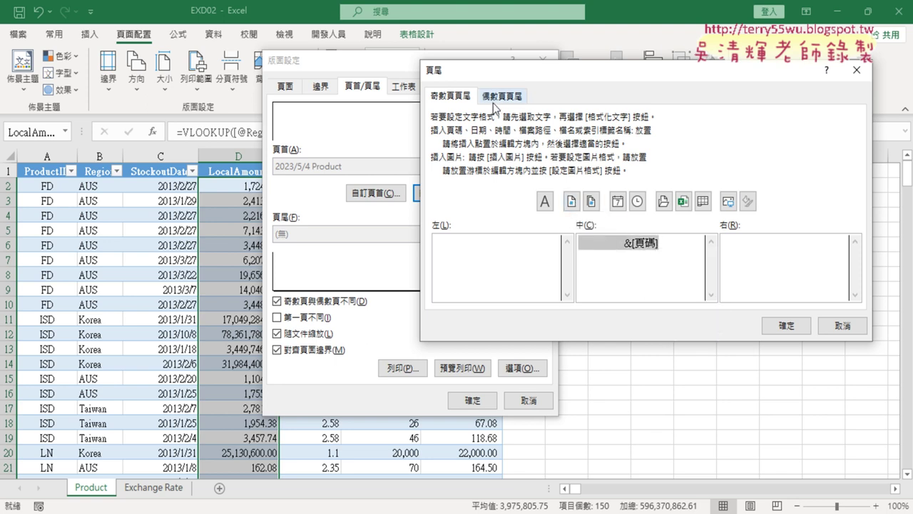
- Paste the page number into the even-page footer's centre section and confirm the footer
left_click(491, 95)
left_click(654, 244)
right_click(655, 248)
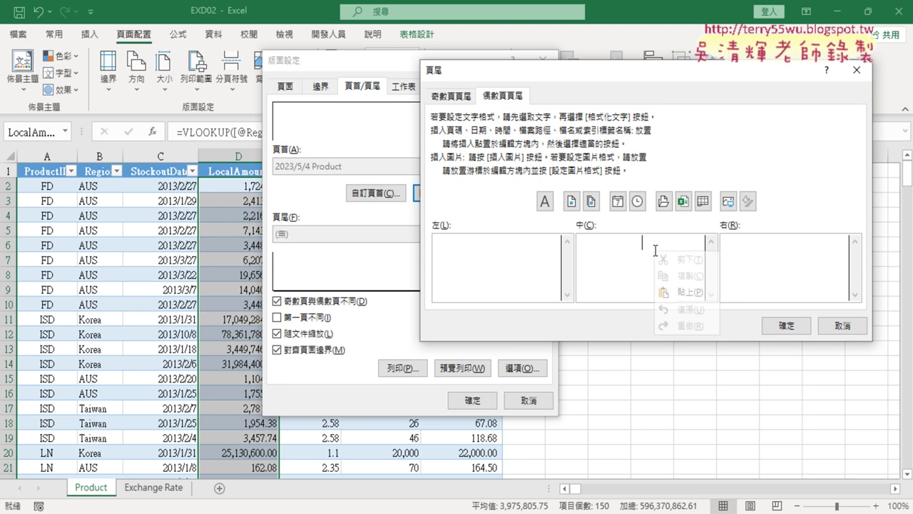
left_click(675, 293)
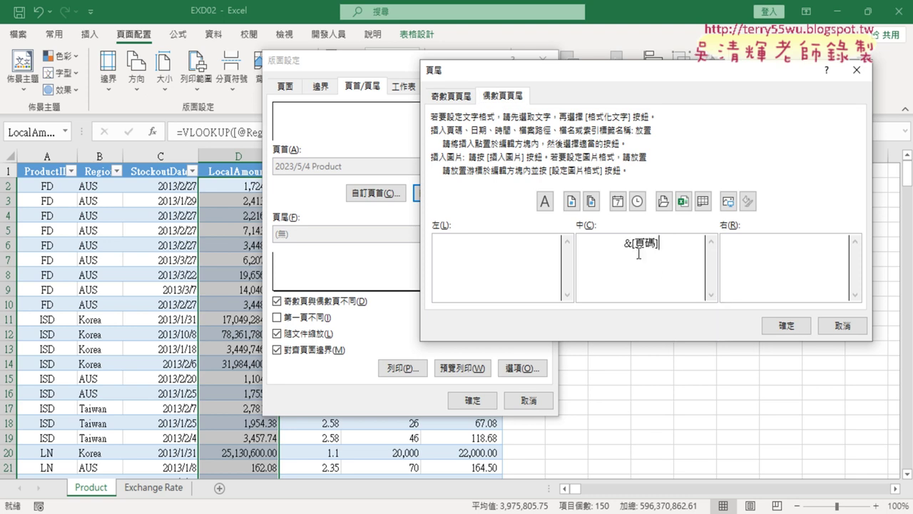
left_click(786, 326)
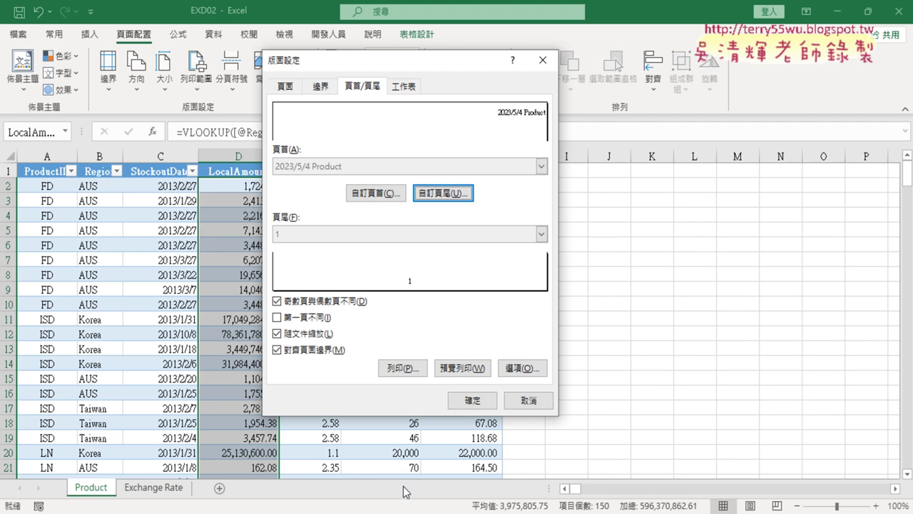
- Set rows to repeat at top to $1:$1 and open the 3-page print preview
left_click(406, 457)
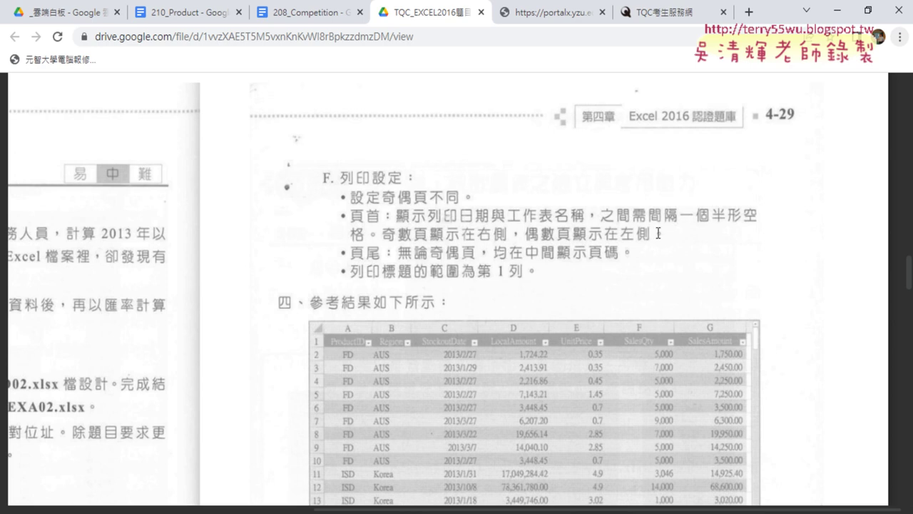
left_click(836, 18)
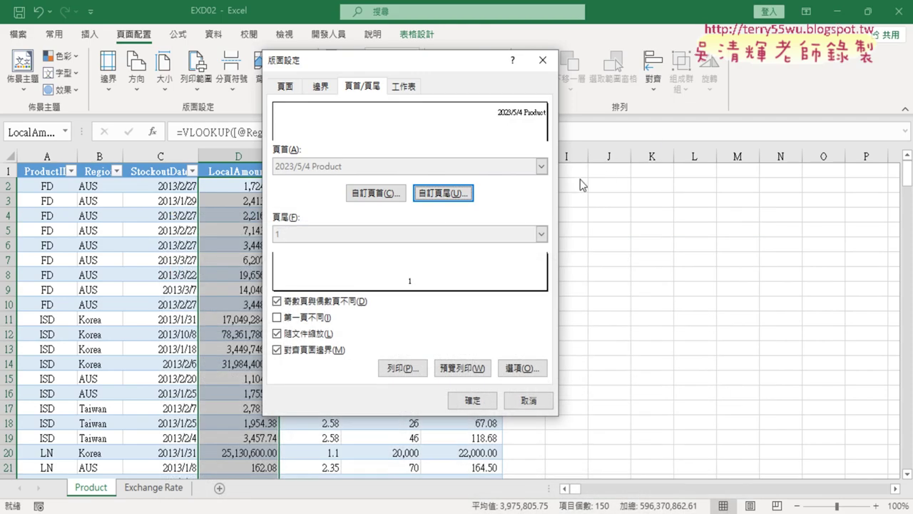
left_click(404, 86)
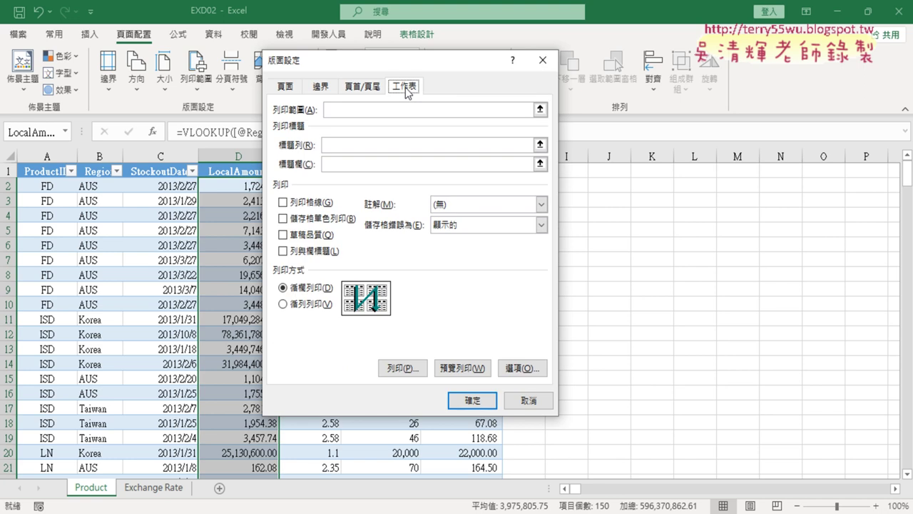
left_click(347, 146)
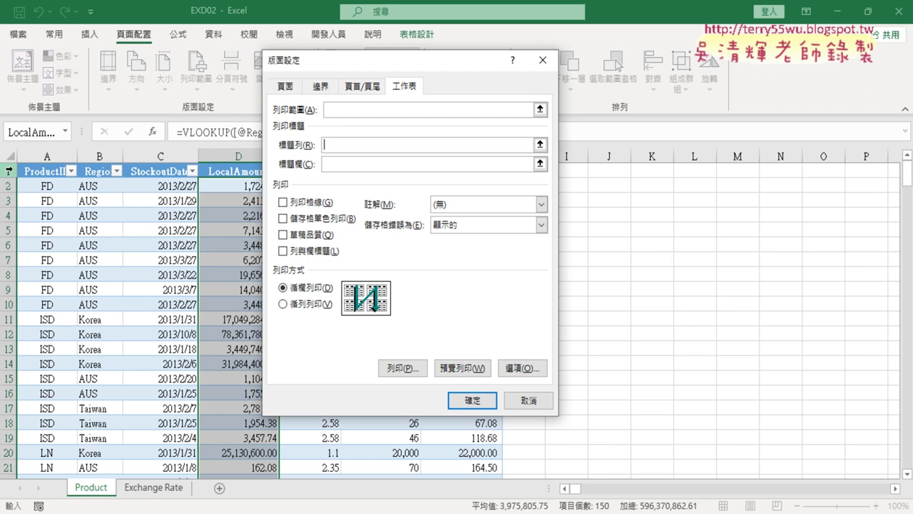
left_click(9, 171)
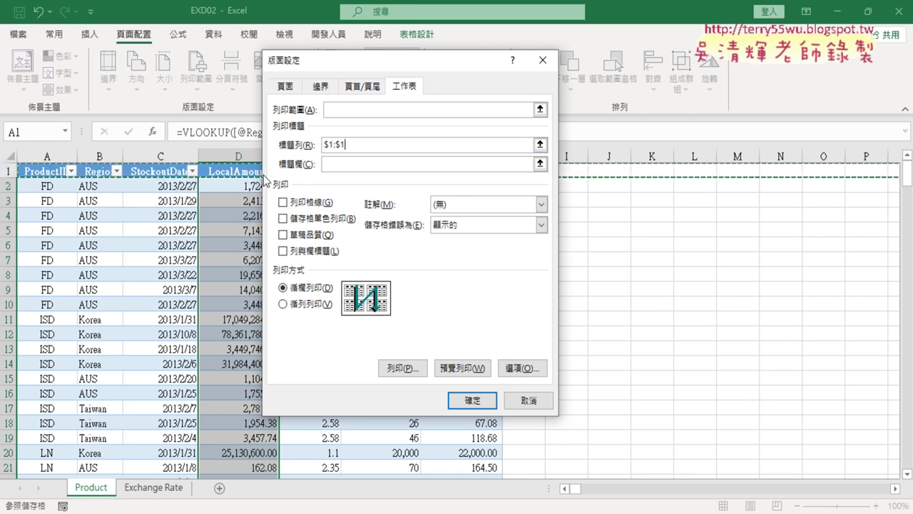
left_click(471, 369)
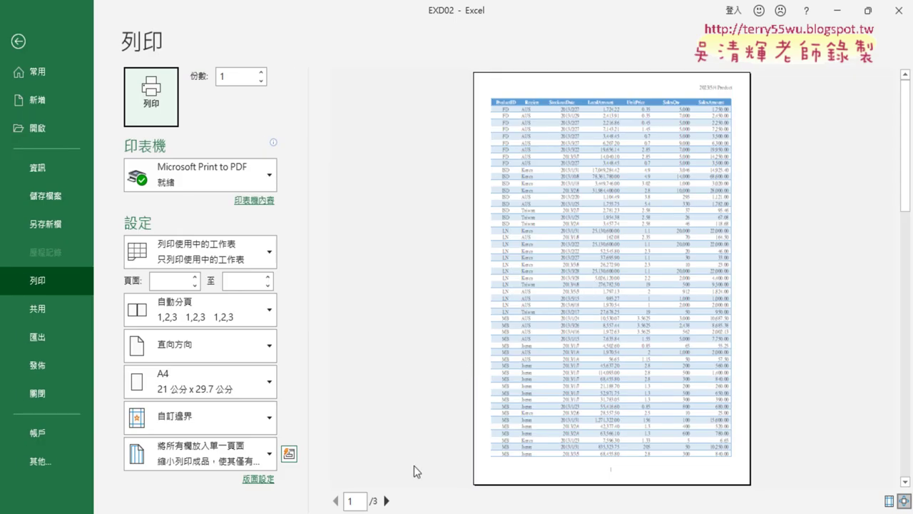
- Check preview pages 2 and 3 for the repeated header row, then return to the Product sheet
left_click(386, 501)
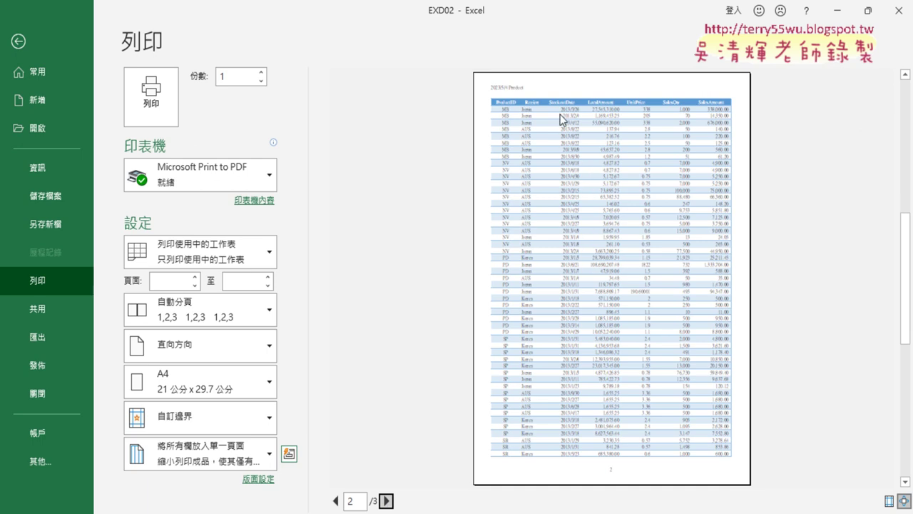
left_click(386, 500)
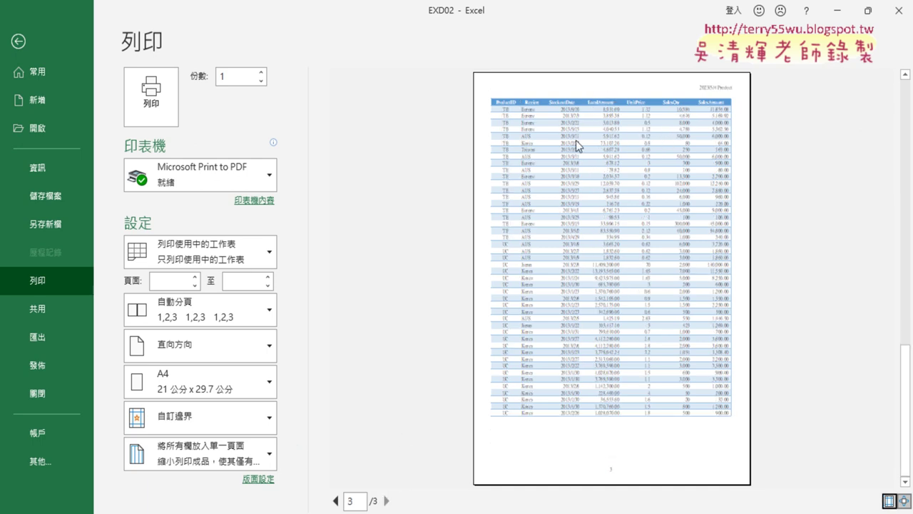
left_click(17, 41)
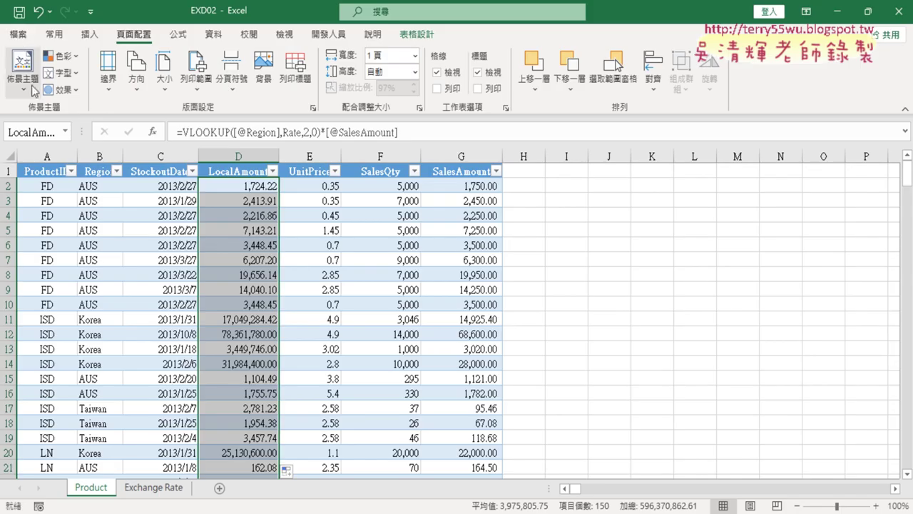
- Save the workbook under the new name EXA210 in the 210 folder
left_click(22, 40)
left_click(47, 225)
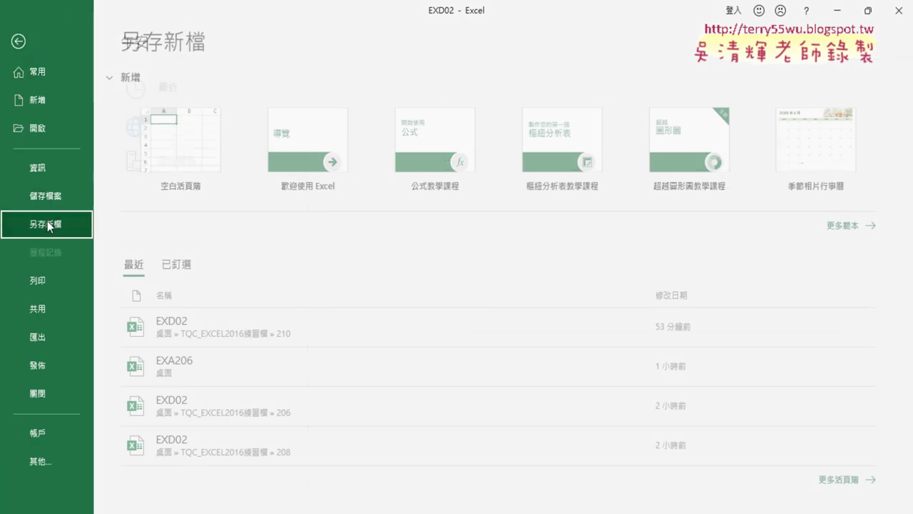
left_click(146, 232)
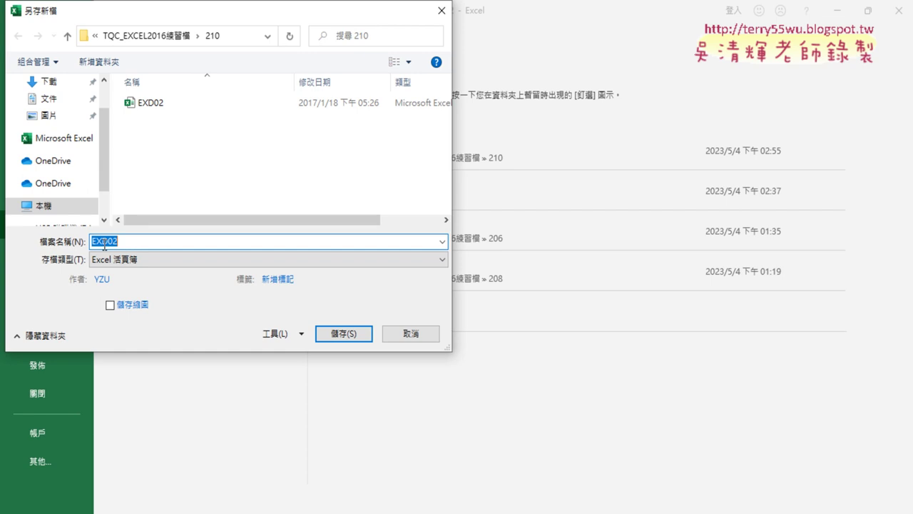
left_click_drag(105, 242, 216, 237)
type("A2")
type("10")
key("Return")
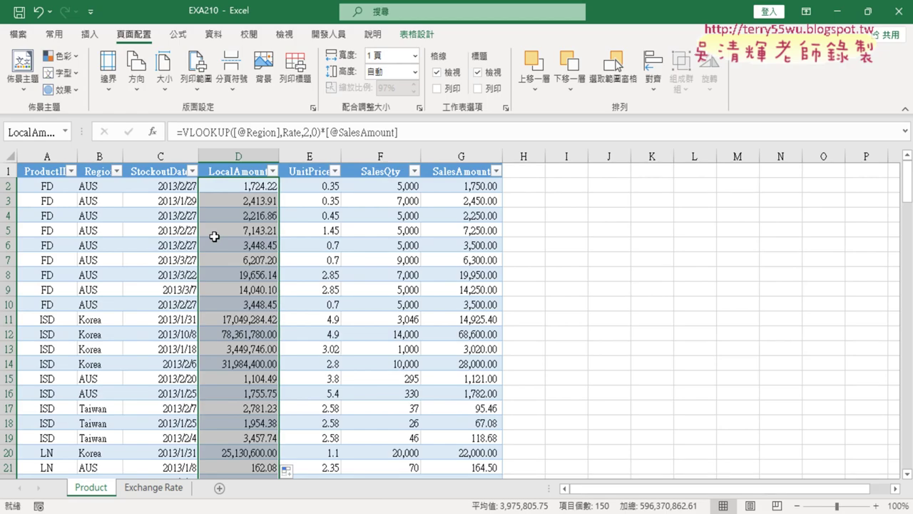